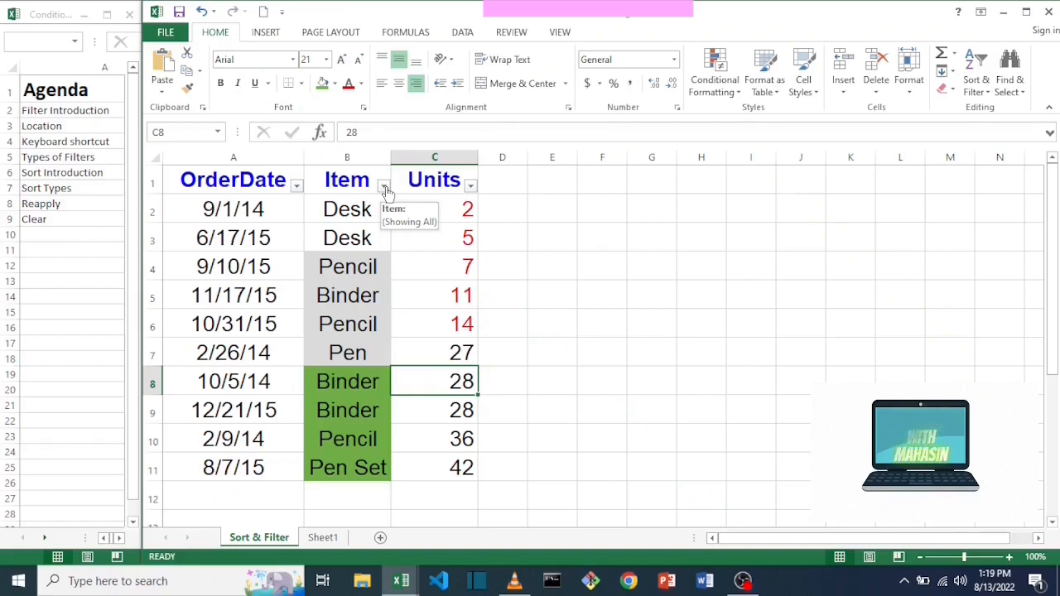
Filter the Item column to show only Desk, and highlight the matching rows across OrderDate, Item and Units.
click(385, 187)
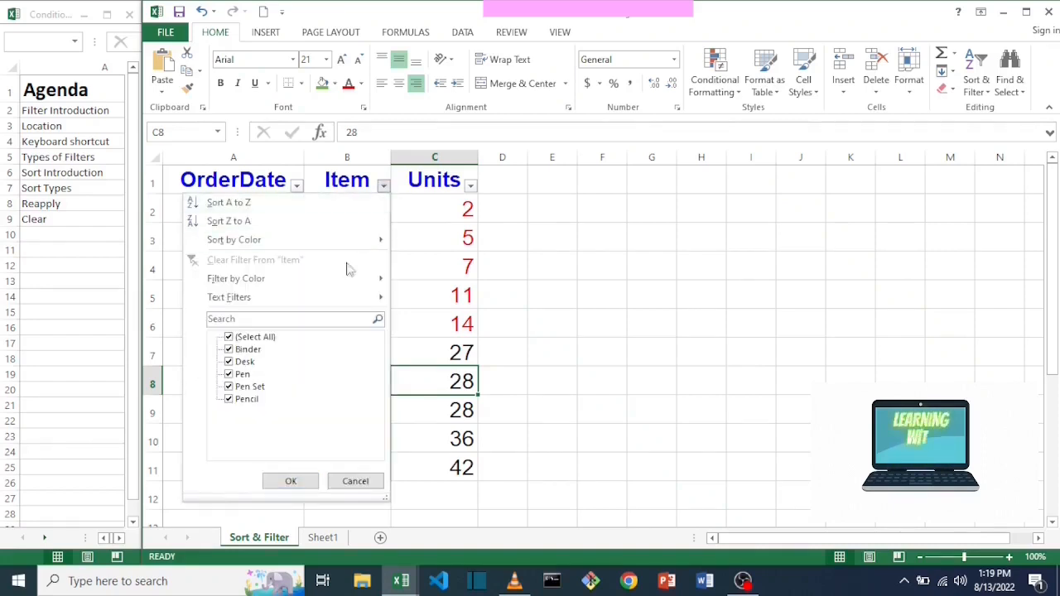
text(desk)
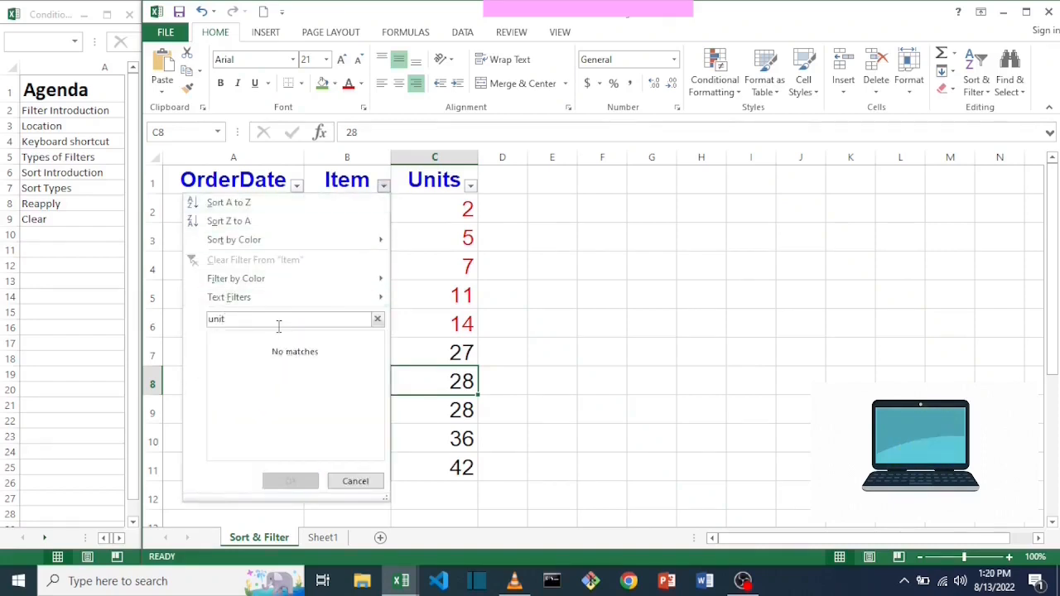
key(Return)
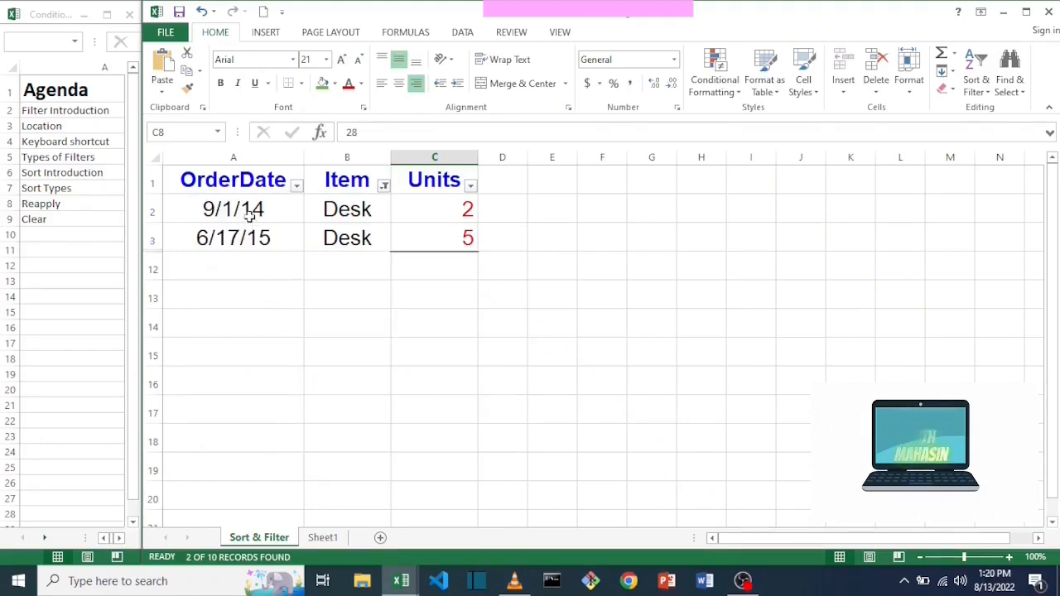
drag(250, 214, 427, 237)
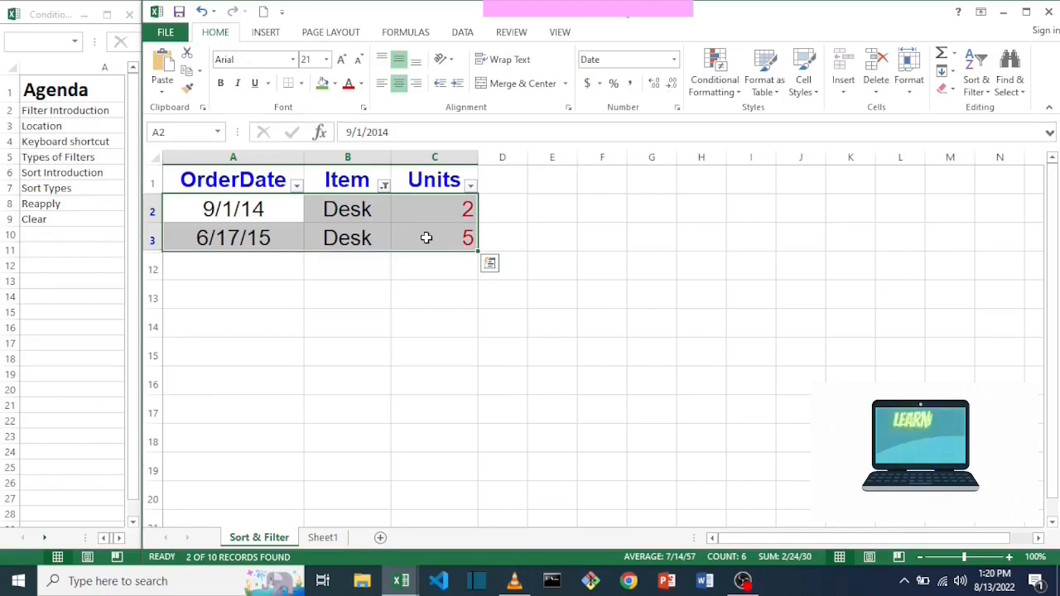
click(426, 237)
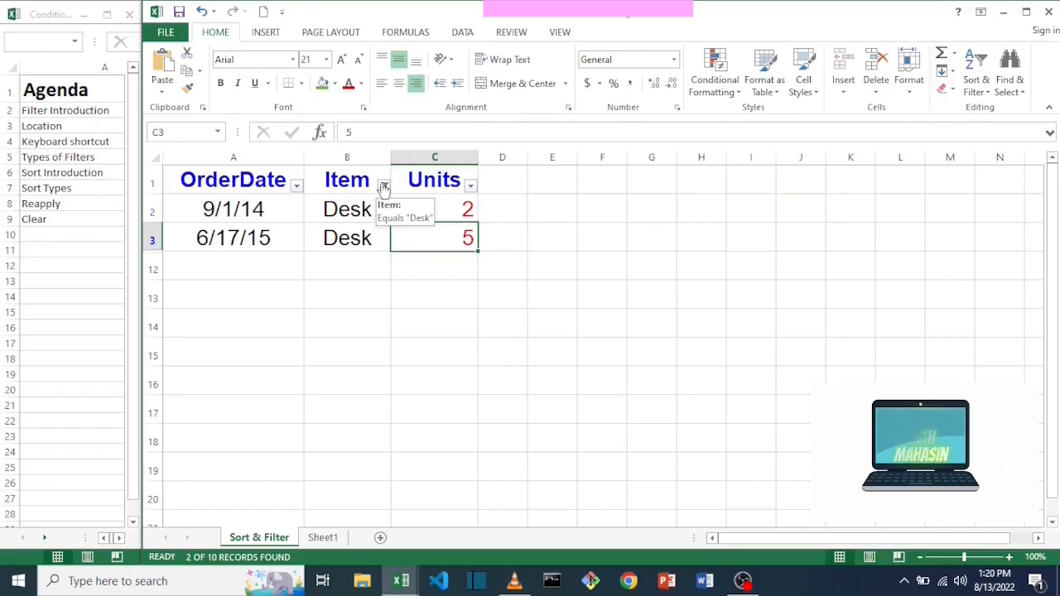
Reselect all items in the Item column's filter to show every order row again.
click(383, 185)
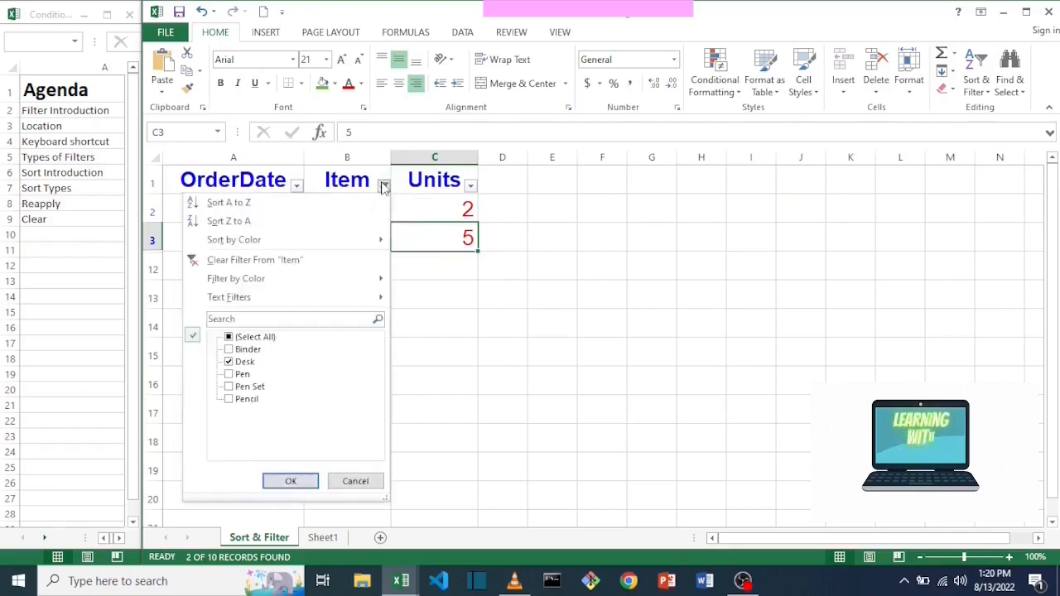
click(250, 338)
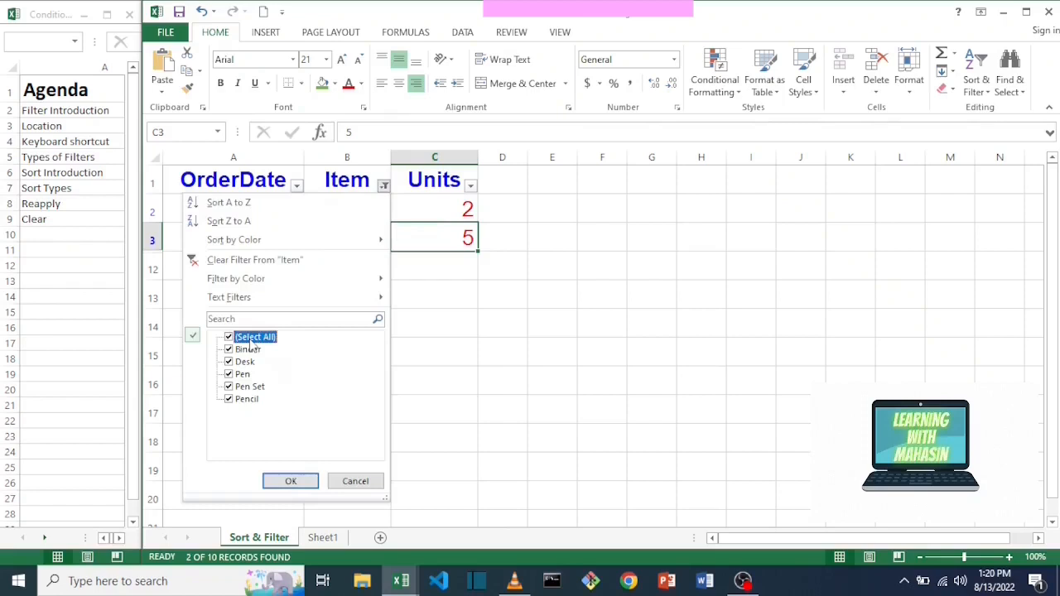
click(287, 481)
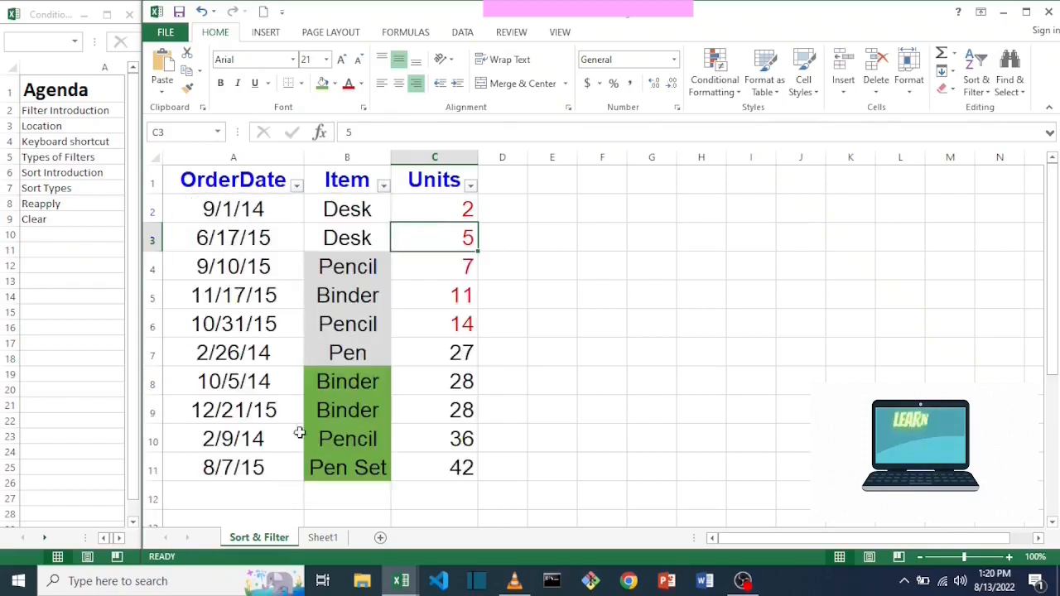
Copy the order rows A2:C11 and paste them three times directly beneath the table, down to row 41.
drag(351, 211, 352, 244)
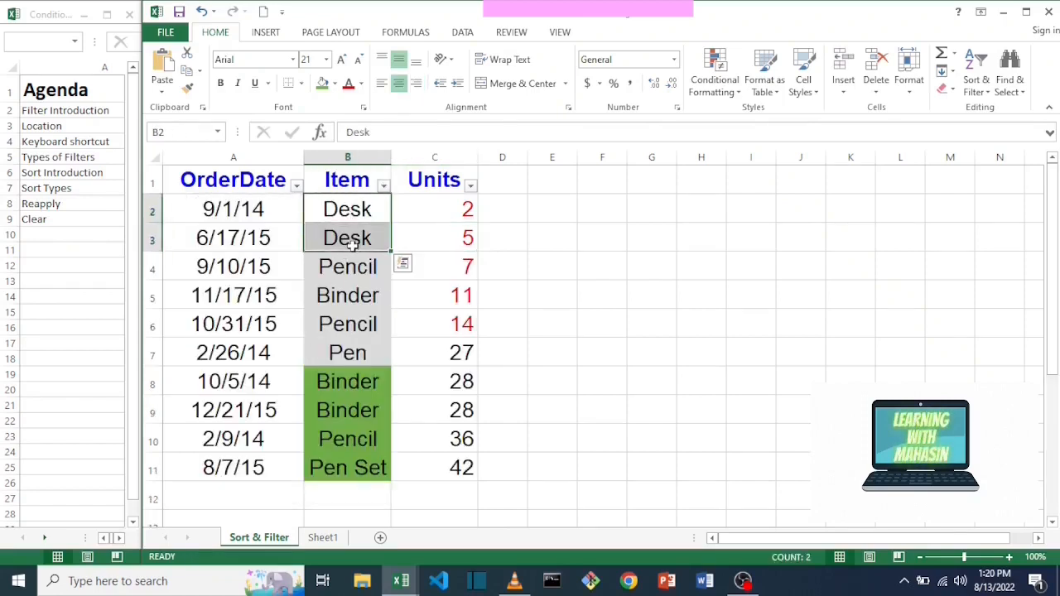
click(245, 210)
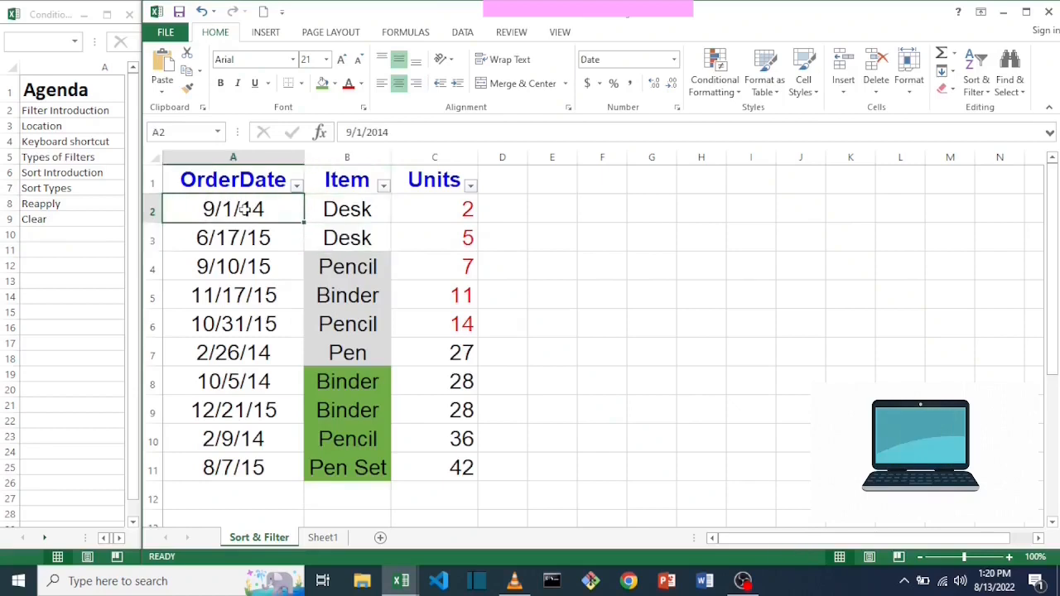
key(shift+Right)
key(shift+Right)
key(shift+Down)
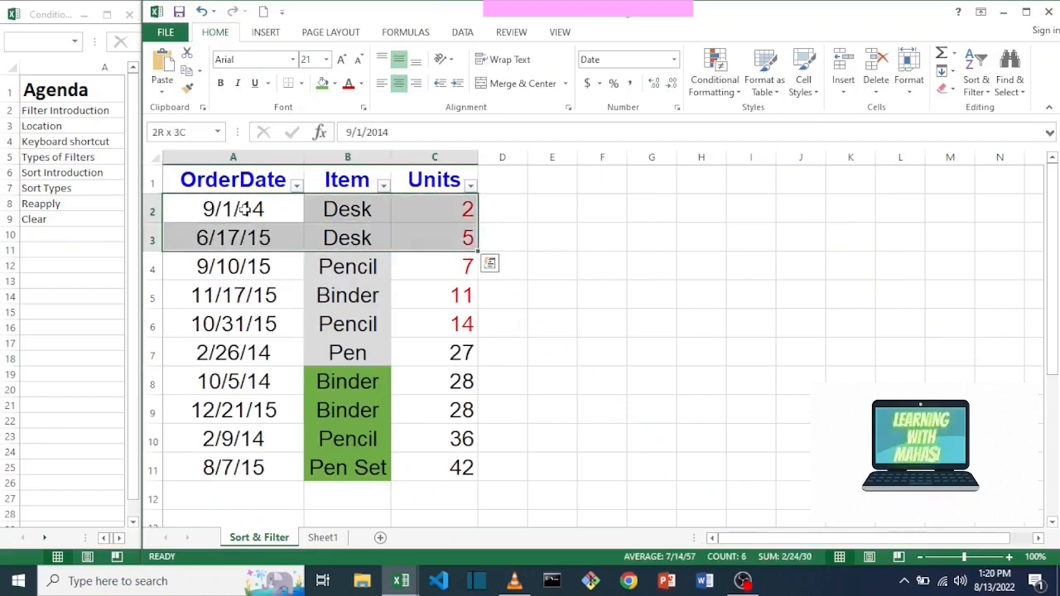
key(shift+Down)
key(shift+Down)
key(shift+Down)
key(shift+Down)
key(shift+Down)
key(shift+Down)
key(shift+Down)
key(shift+Down)
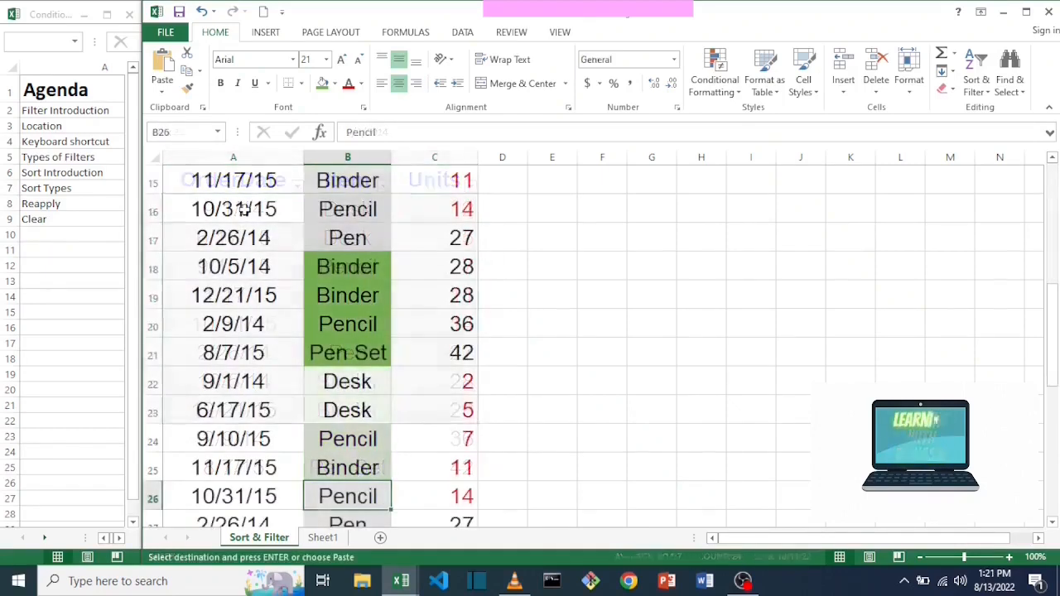
key(Right)
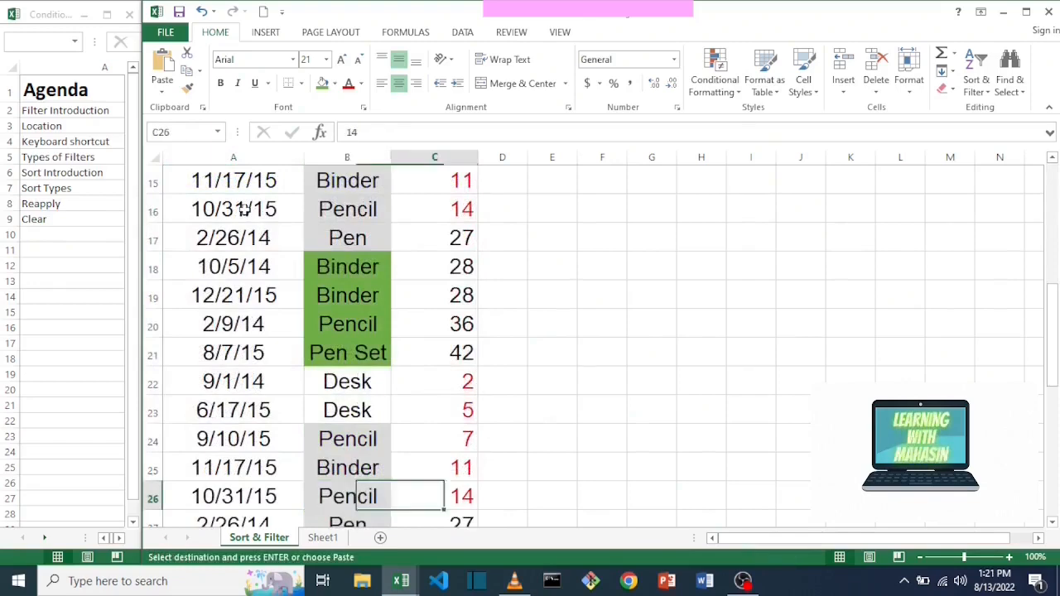
key(Down)
key(Down)
key(Down)
key(Down)
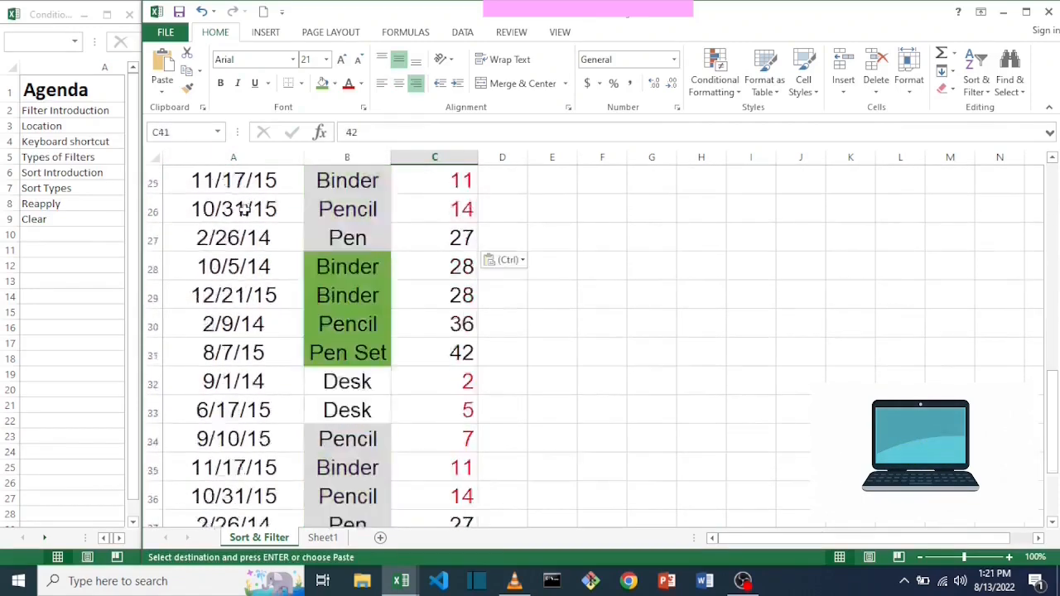
Look through the extended order list from its last rows back up to the Desk entries under the header.
key(Left)
key(Down)
key(Up)
key(Up)
key(Up)
key(Up)
key(Up)
key(Up)
key(Up)
key(Up)
key(Up)
key(Up)
key(Up)
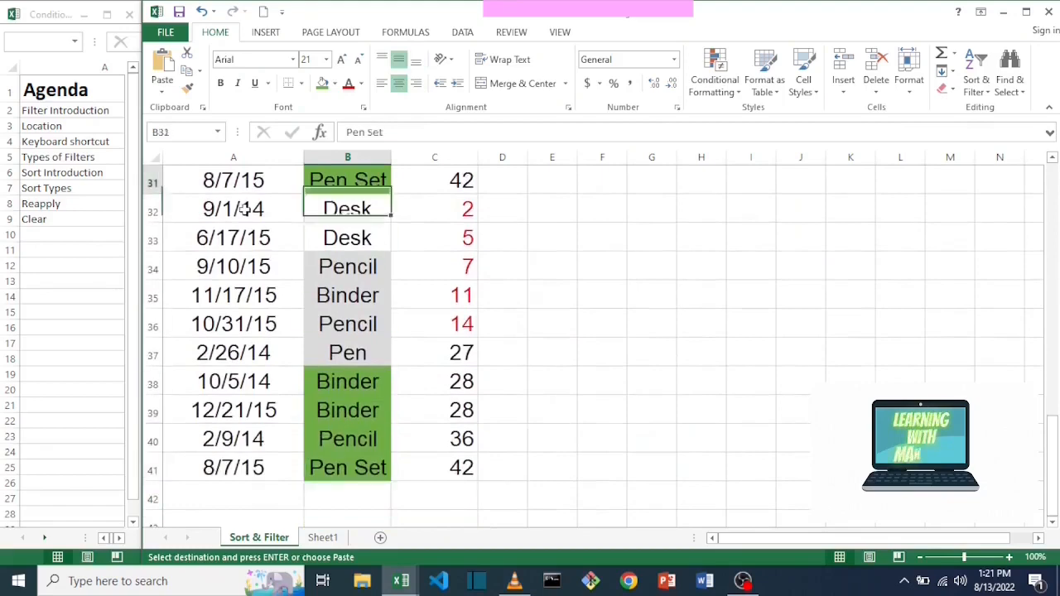
key(Up)
key(Up)
key(Up)
key(Up)
key(Up)
key(Up)
key(Up)
key(Up)
key(Up)
key(Up)
key(Up)
key(Up)
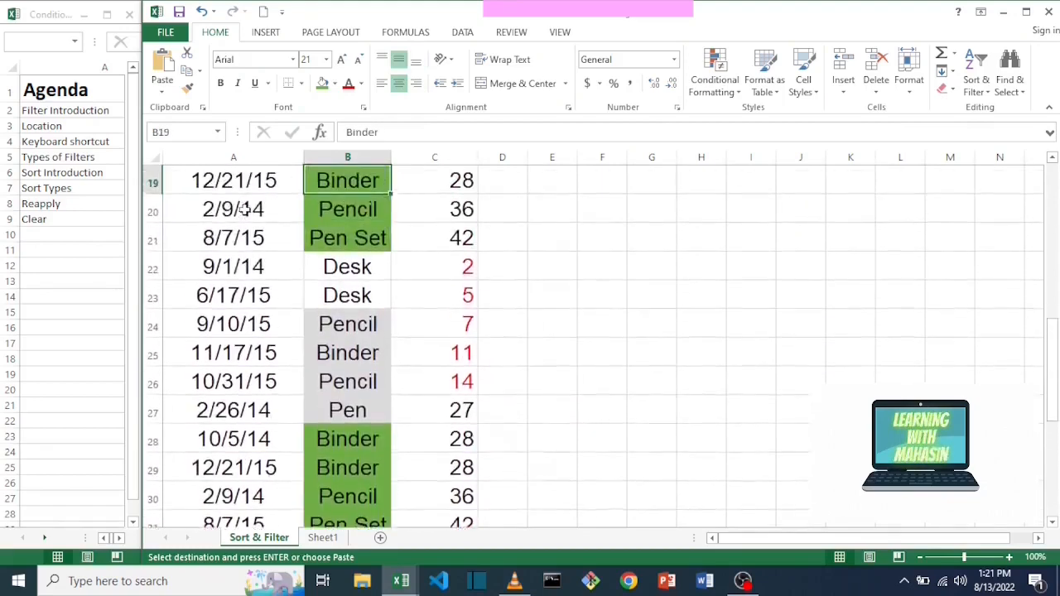
key(Up)
key(Up)
key(Up)
key(Up)
key(Up)
key(Up)
key(Up)
key(Up)
key(Up)
key(Up)
key(Up)
key(Up)
key(Up)
key(Up)
key(Up)
key(Up)
key(Up)
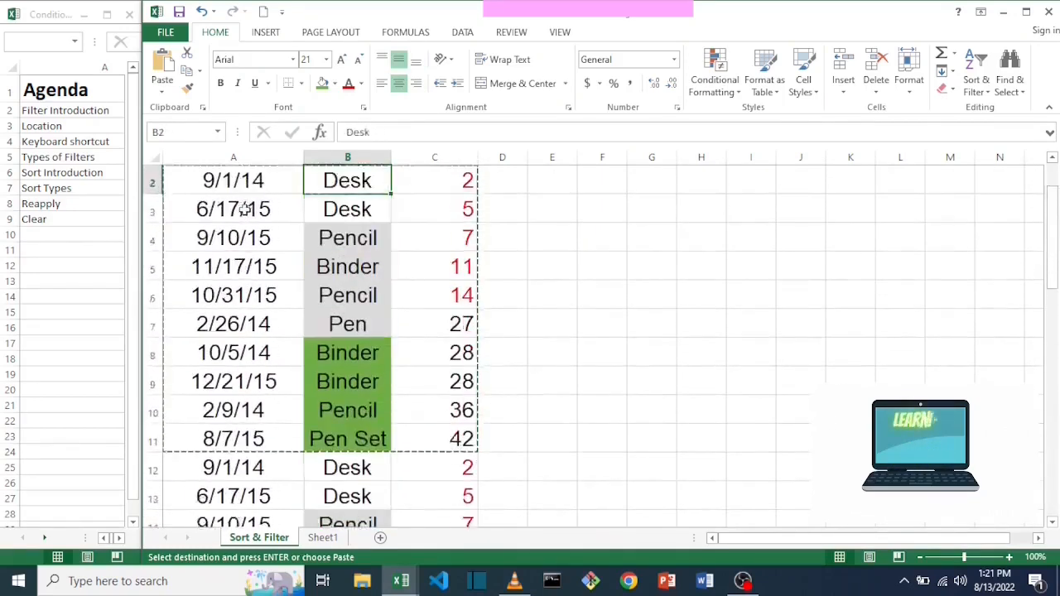
key(Up)
key(Down)
key(Down)
key(Right)
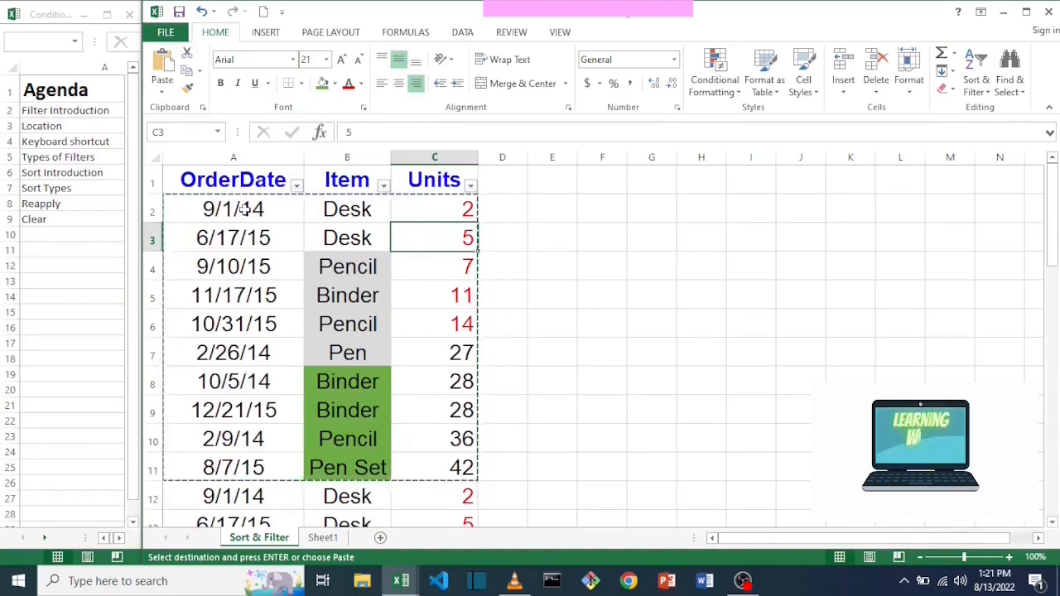
key(Left)
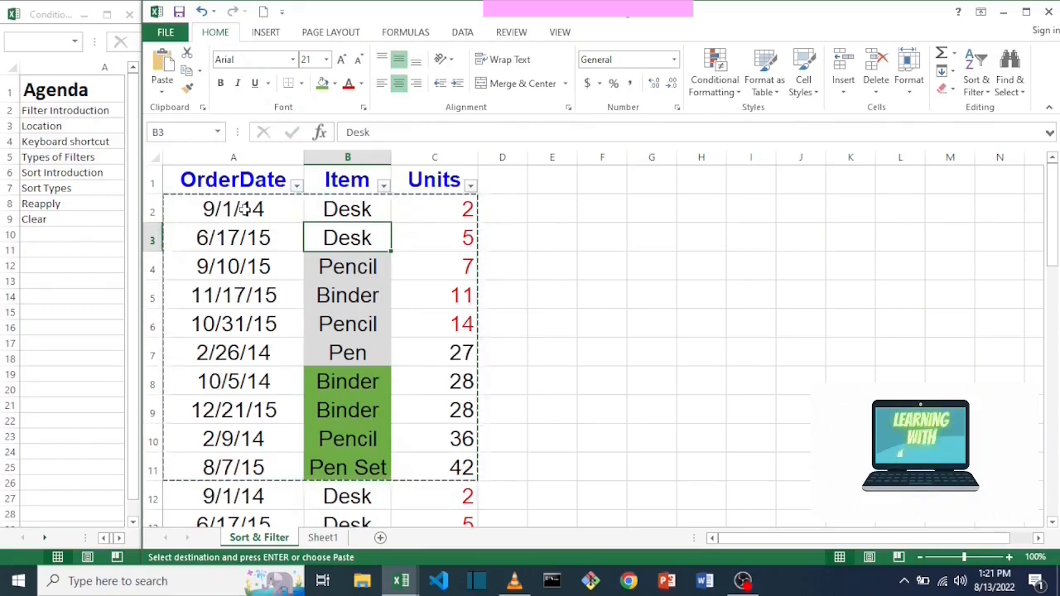
Undo the pasted copies of the order rows.
key(ctrl+z)
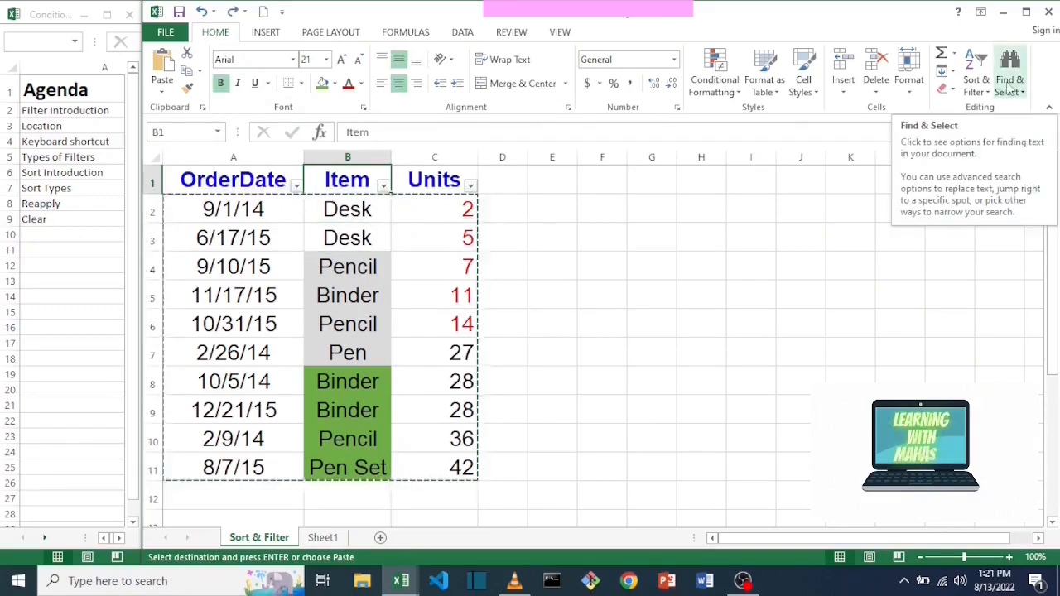
Try to turn on filtering with empty cell F3 selected outside the order table.
click(616, 243)
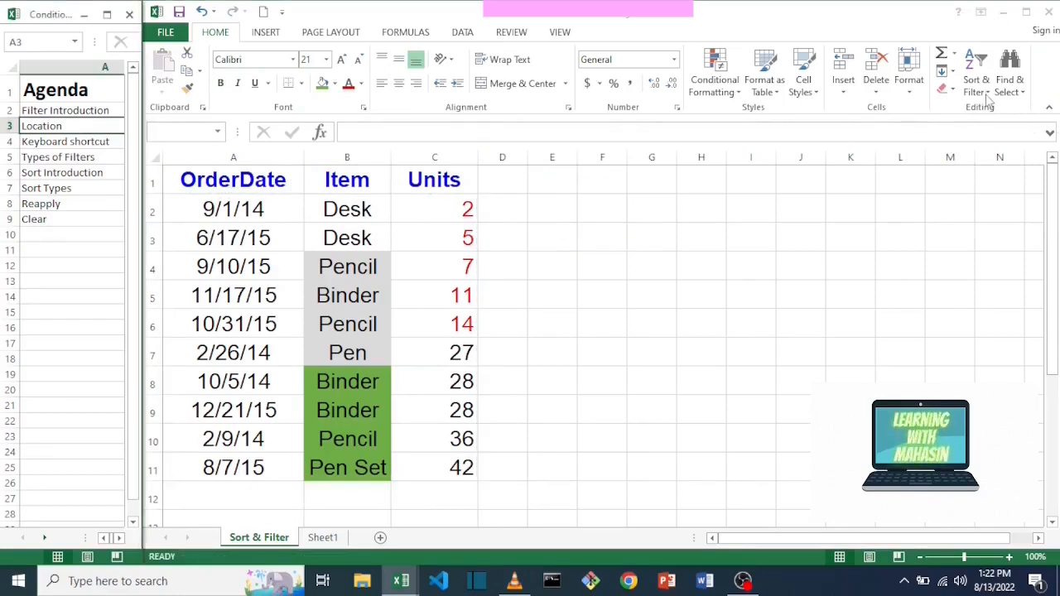
click(987, 99)
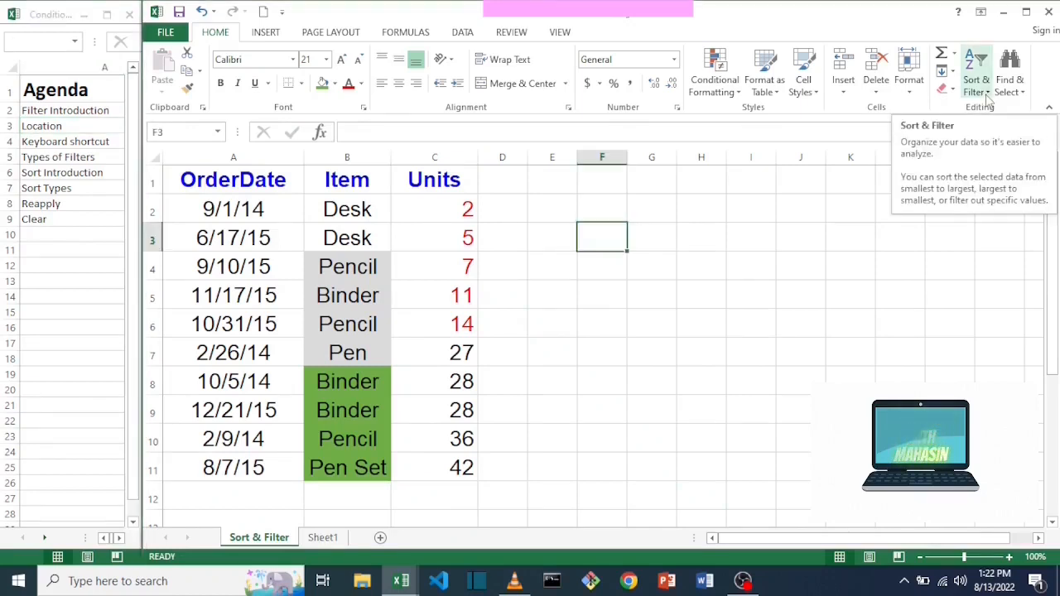
click(988, 99)
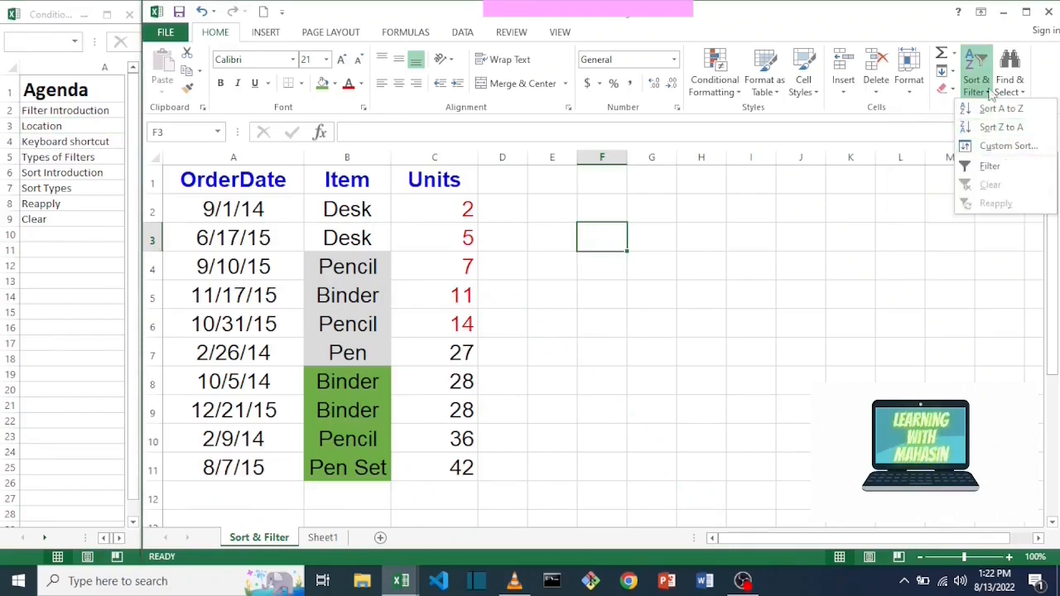
click(990, 166)
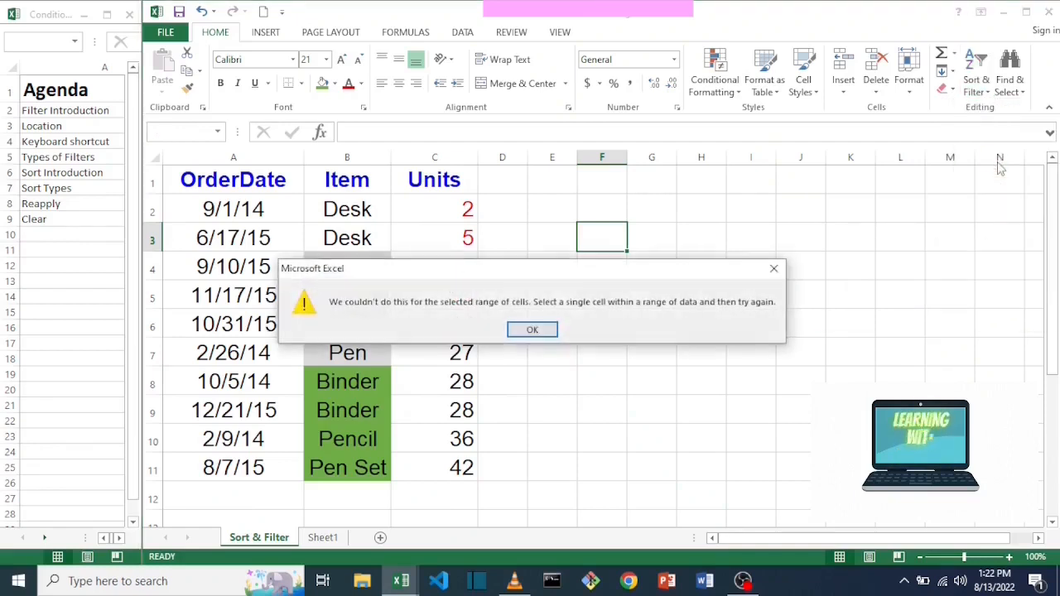
click(532, 330)
Turn on filtering for the order table from cell A3 in the OrderDate column.
click(274, 238)
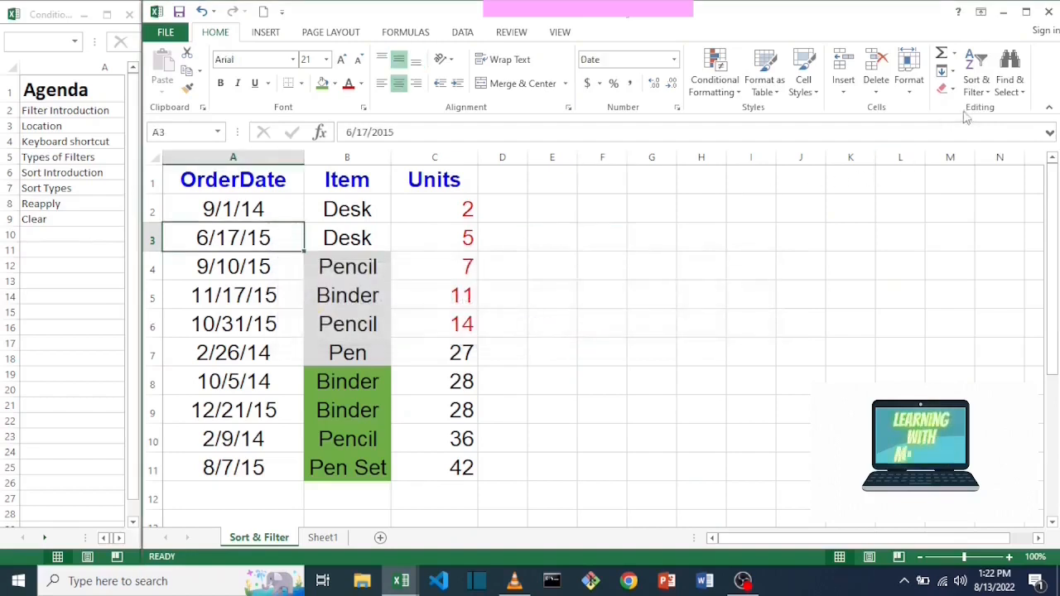
click(977, 82)
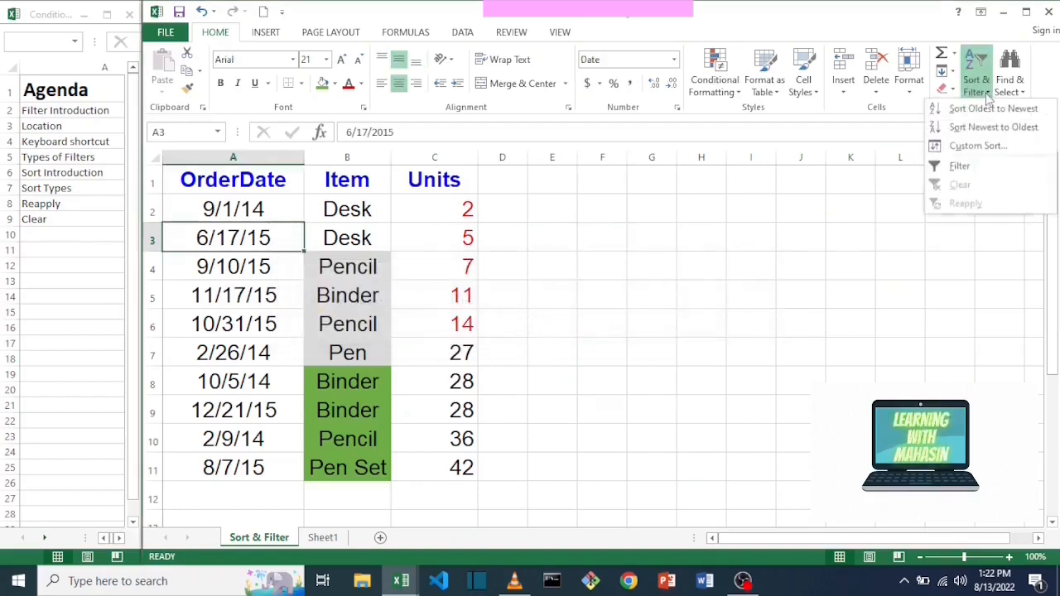
click(975, 168)
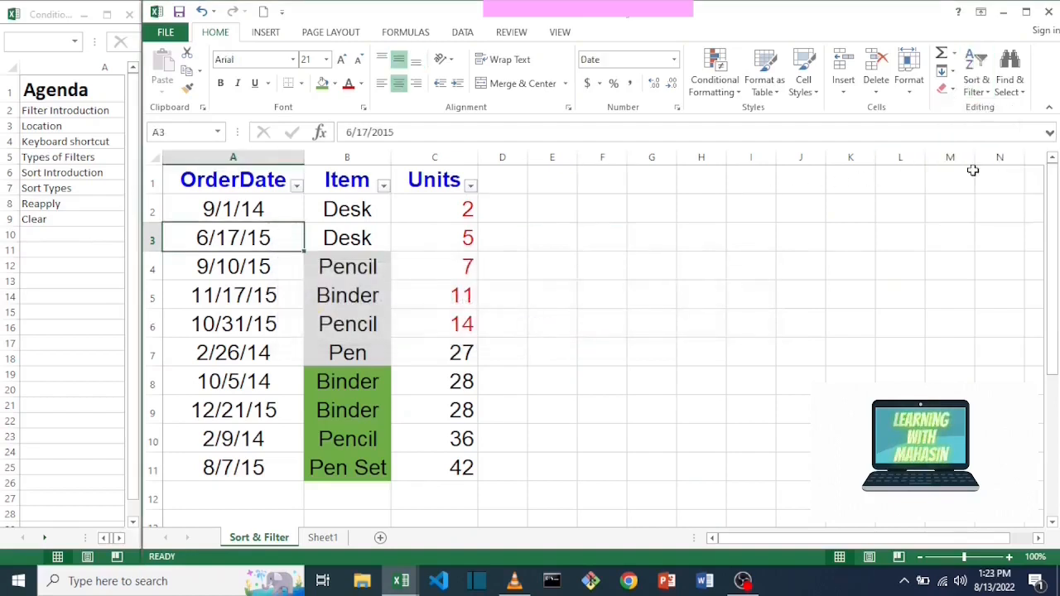
Turn the order table's filter off and back on again.
click(978, 81)
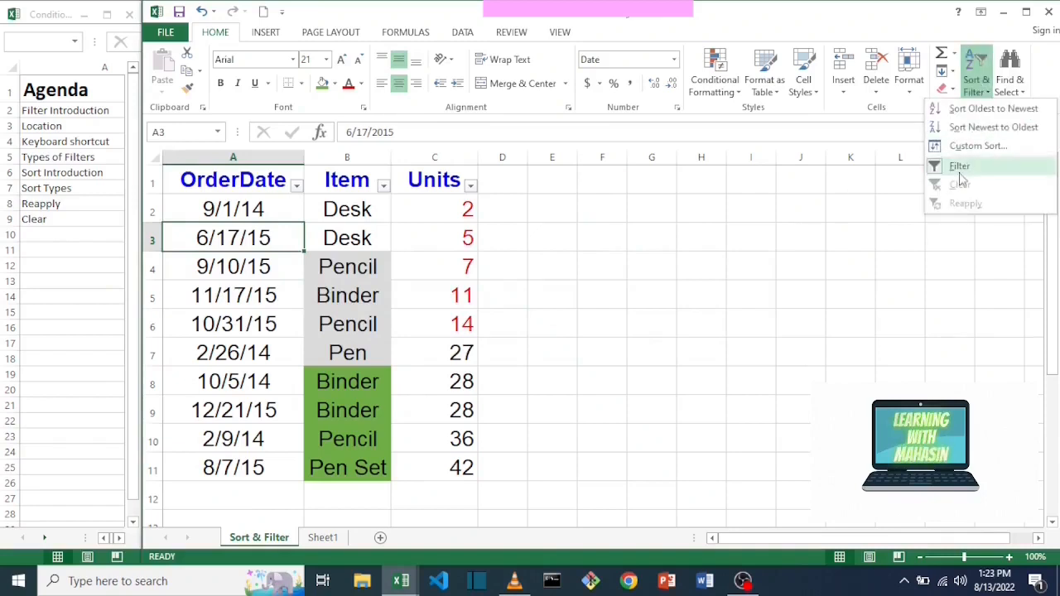
click(961, 170)
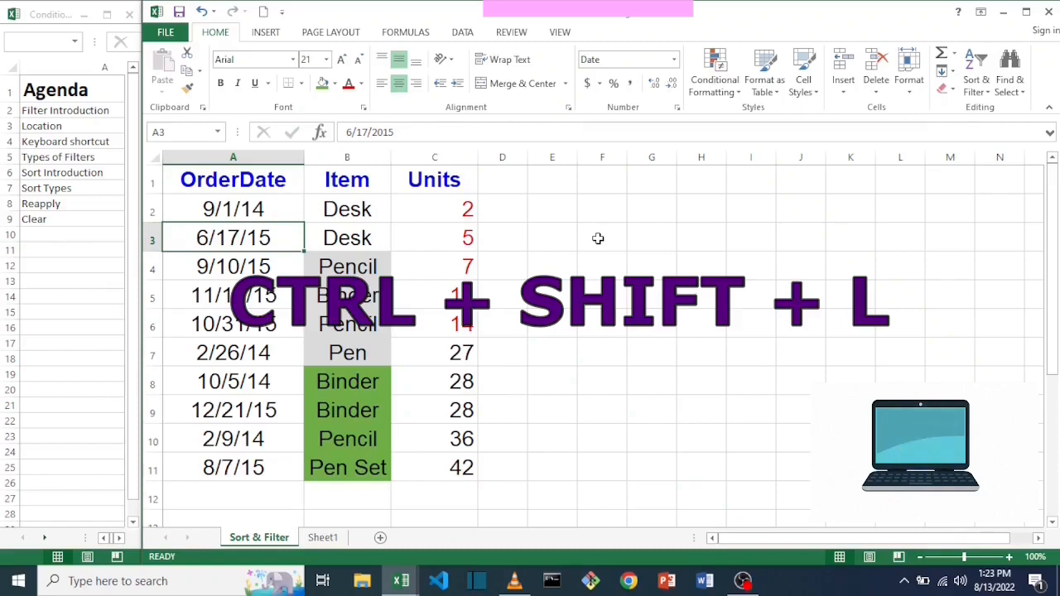
key(ctrl+shift+l)
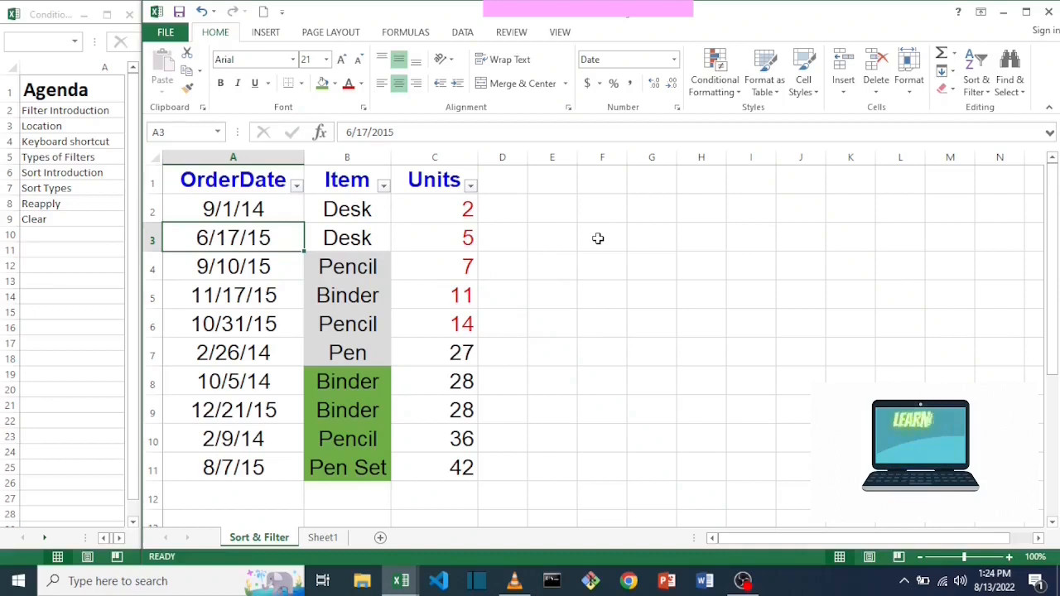
Look up the keyboard shortcut given in the Filter command's description.
click(983, 94)
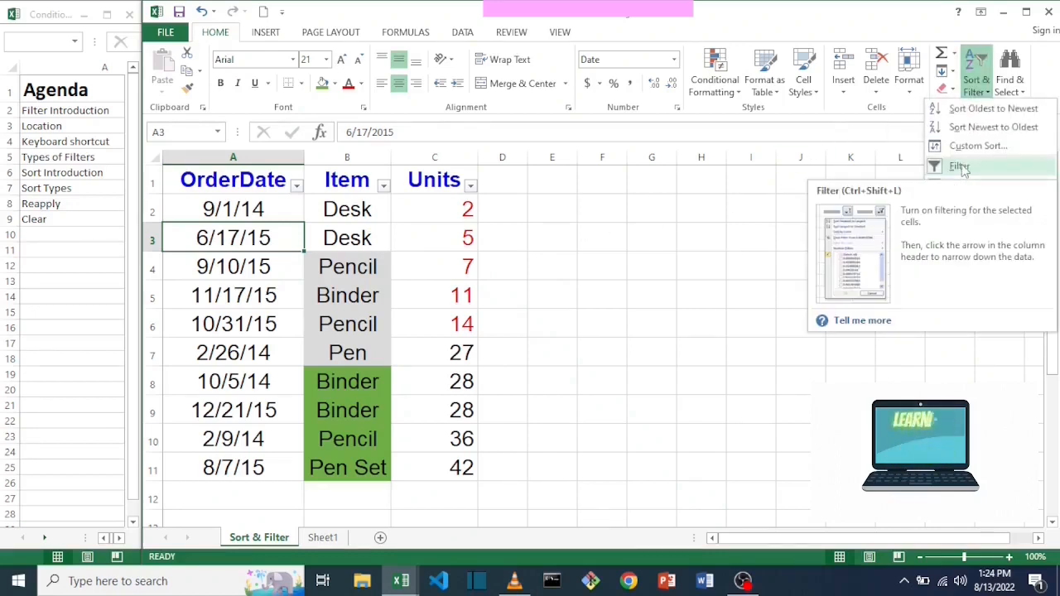
click(716, 243)
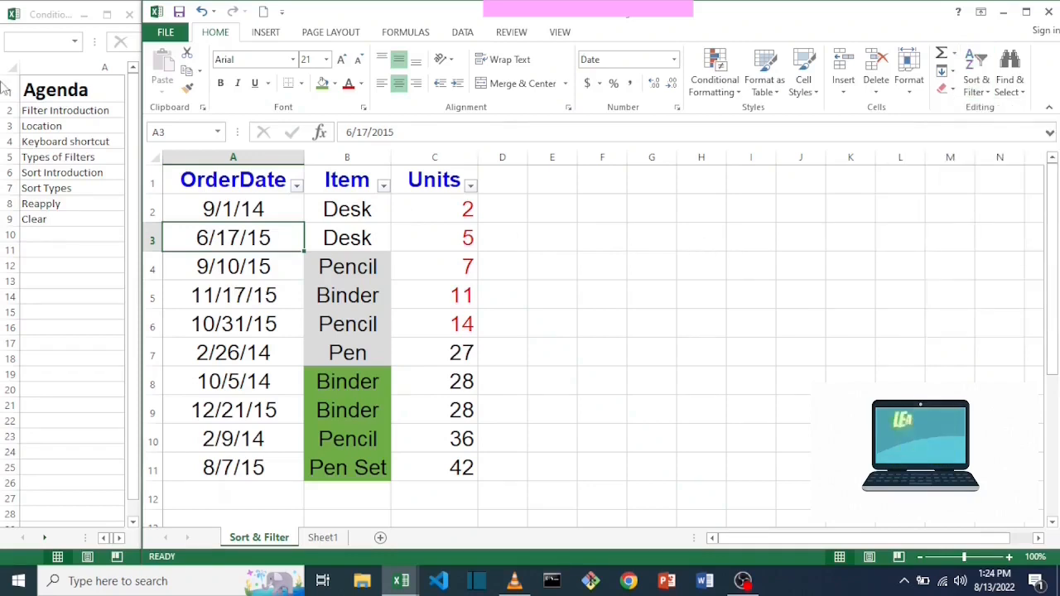
Filter the order table's Item column to show only Desk.
click(54, 156)
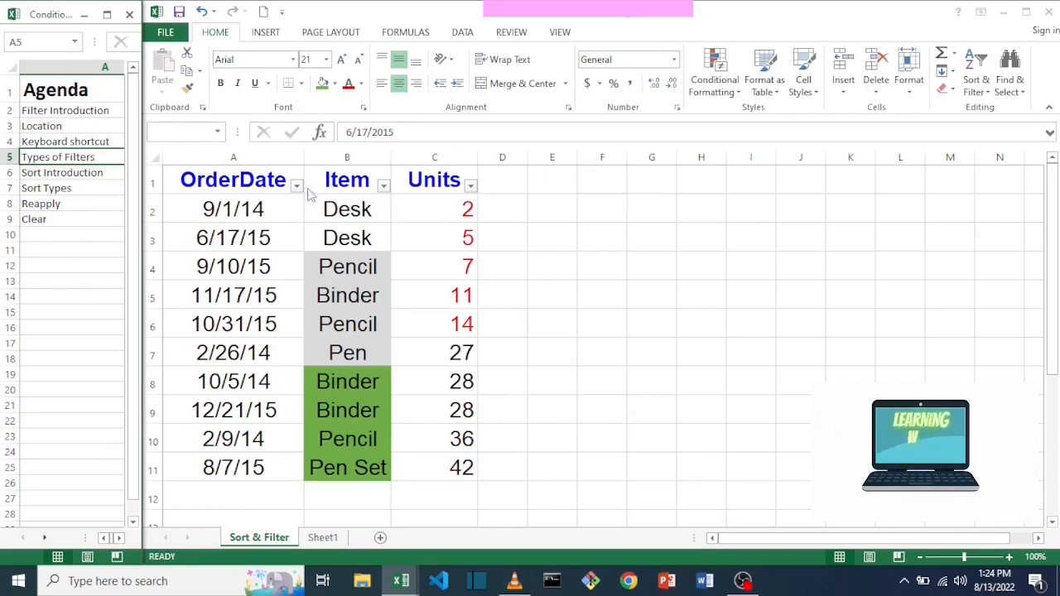
click(384, 186)
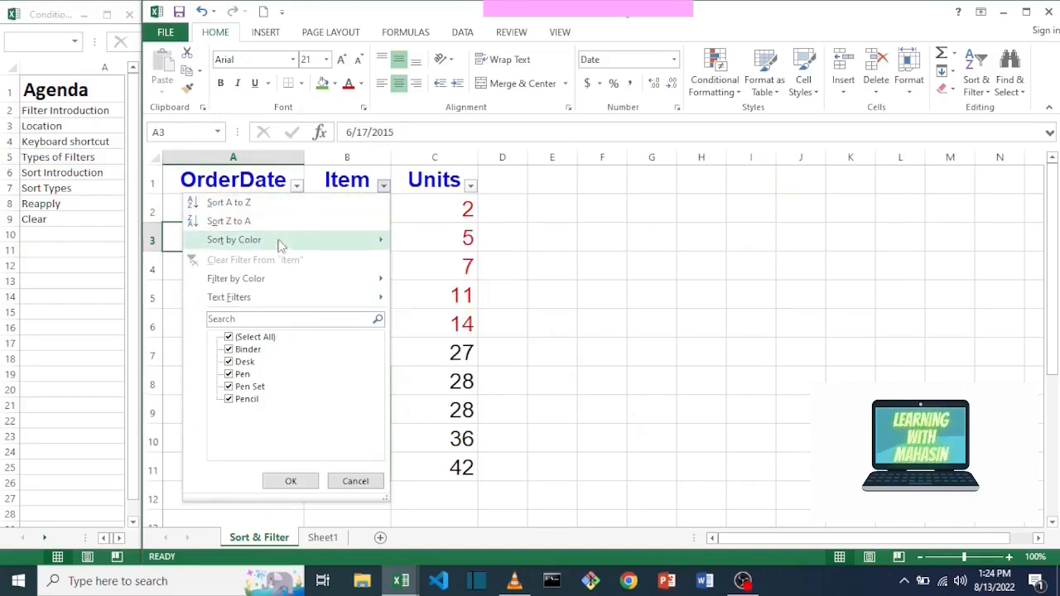
mouse_move(280, 241)
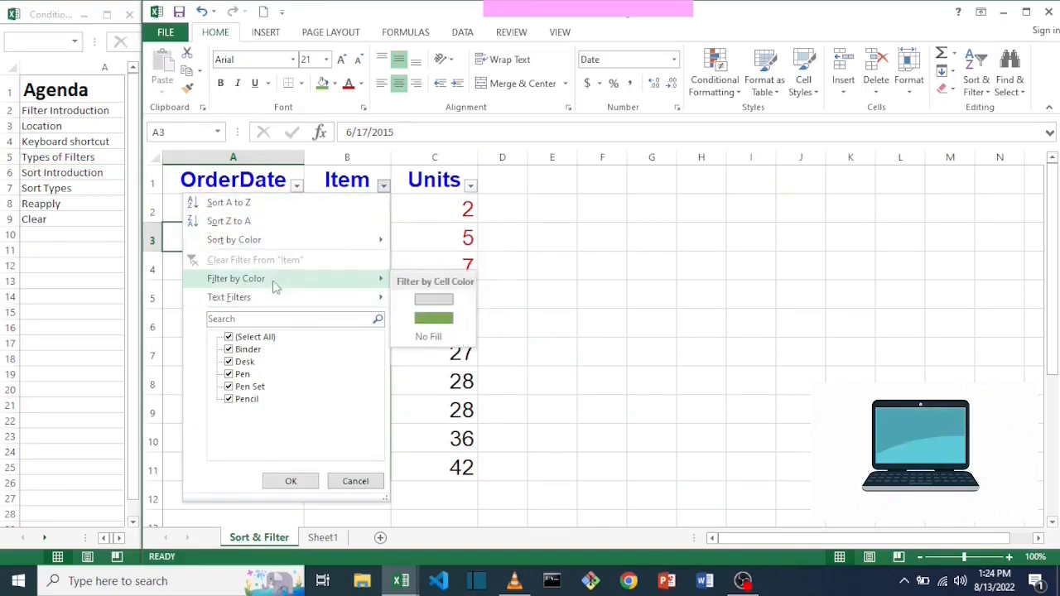
mouse_move(277, 307)
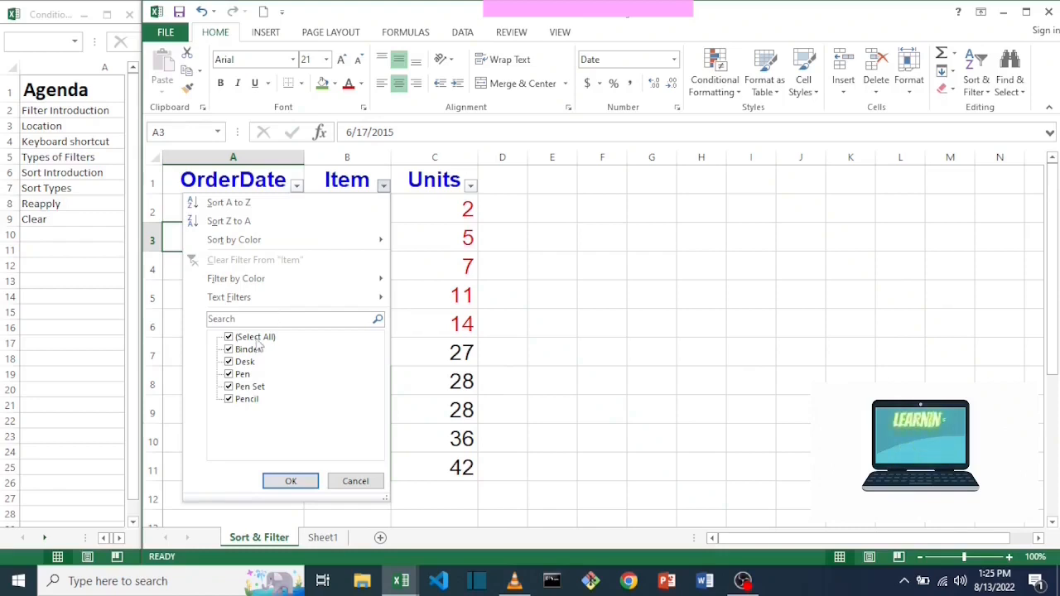
click(248, 338)
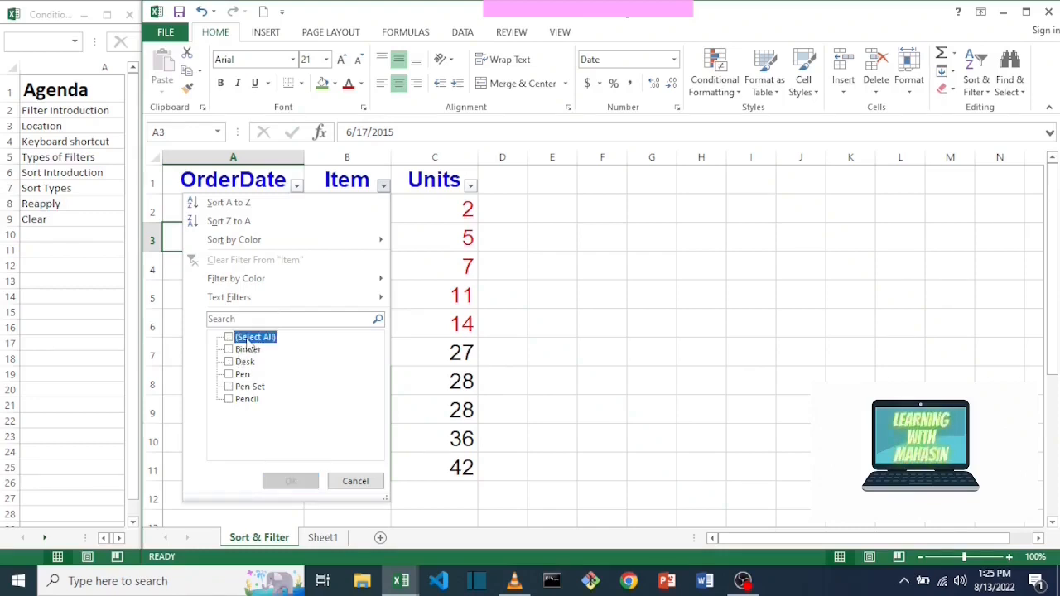
click(245, 362)
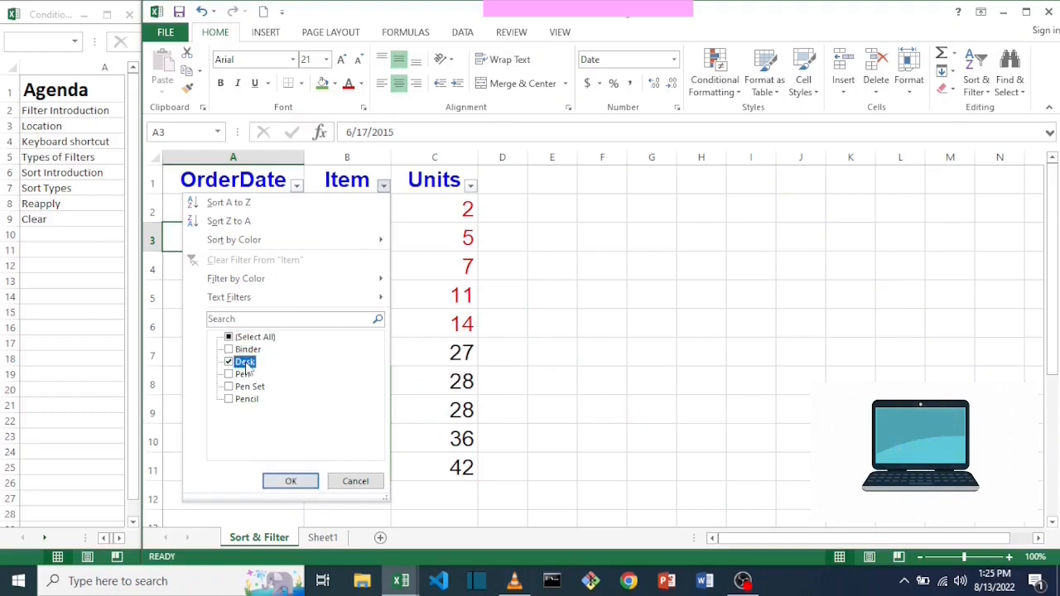
click(290, 481)
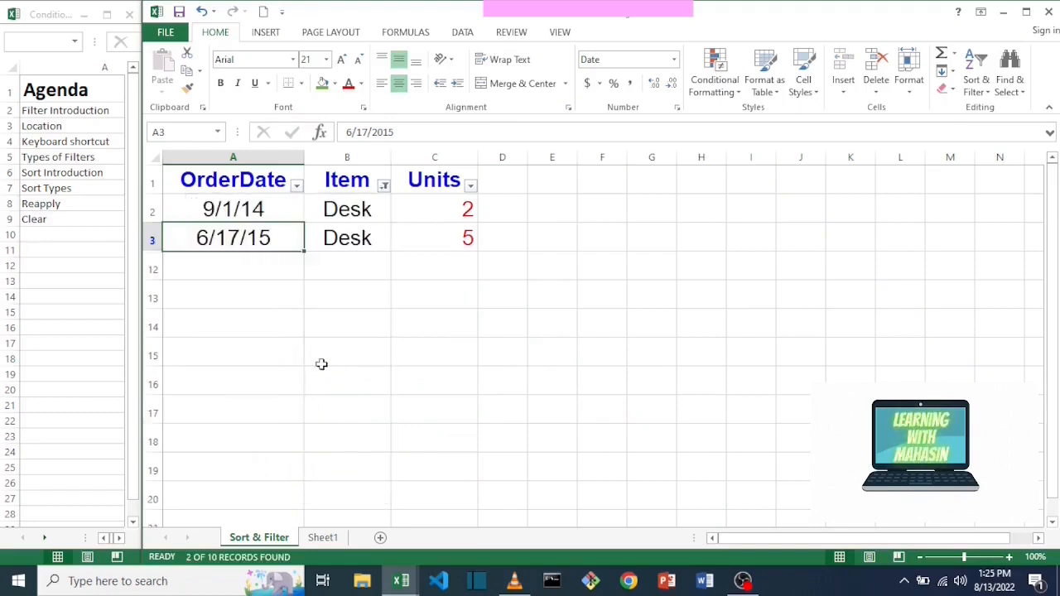
Examine the filtered Desk rows column by column and check the sum of their Units values.
click(344, 213)
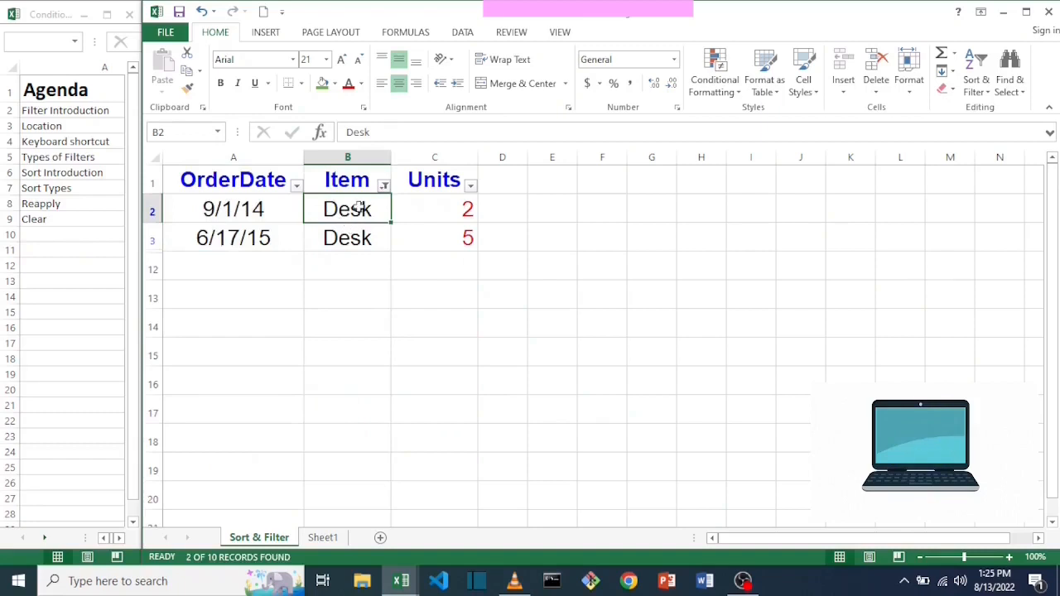
drag(358, 209, 354, 237)
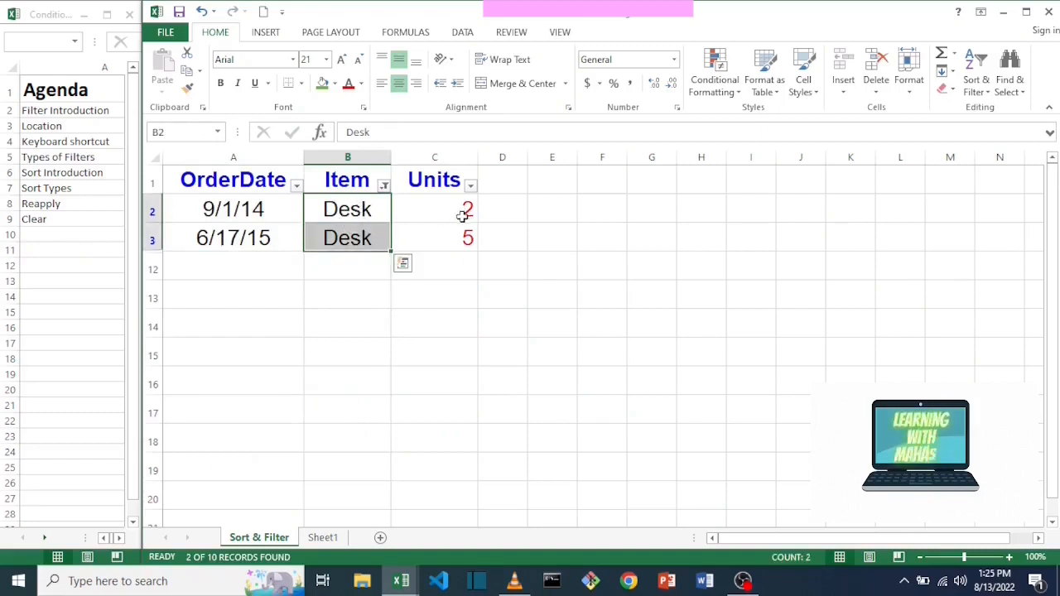
drag(466, 207, 464, 252)
drag(289, 210, 275, 236)
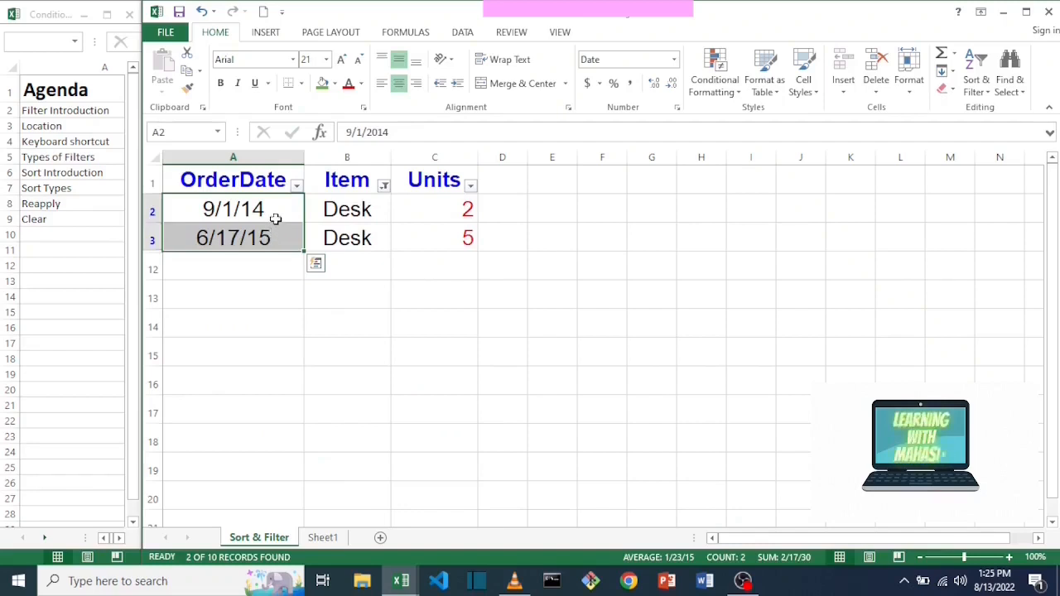
click(275, 217)
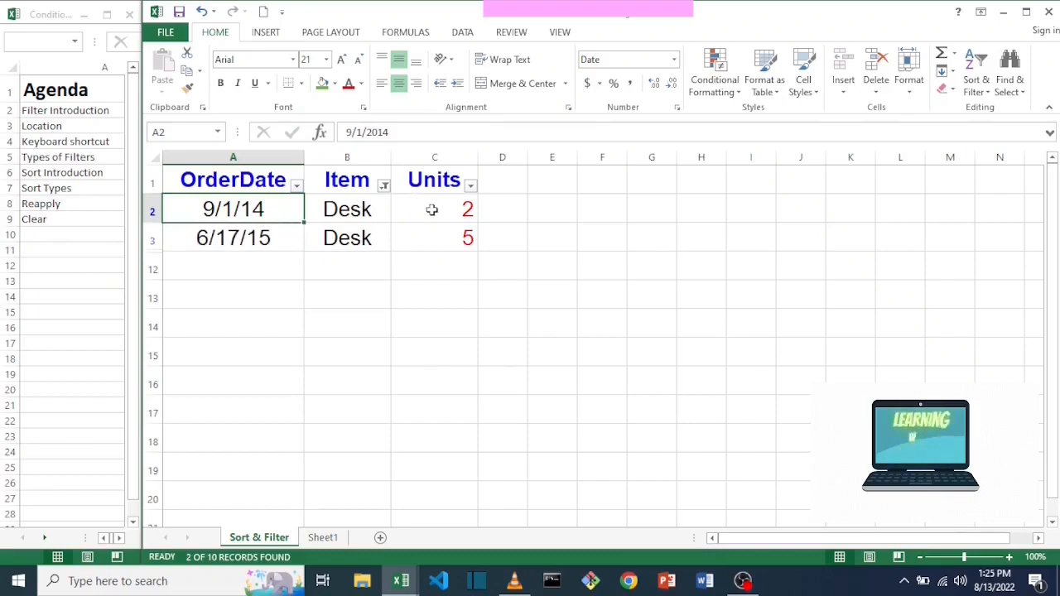
drag(432, 209, 433, 245)
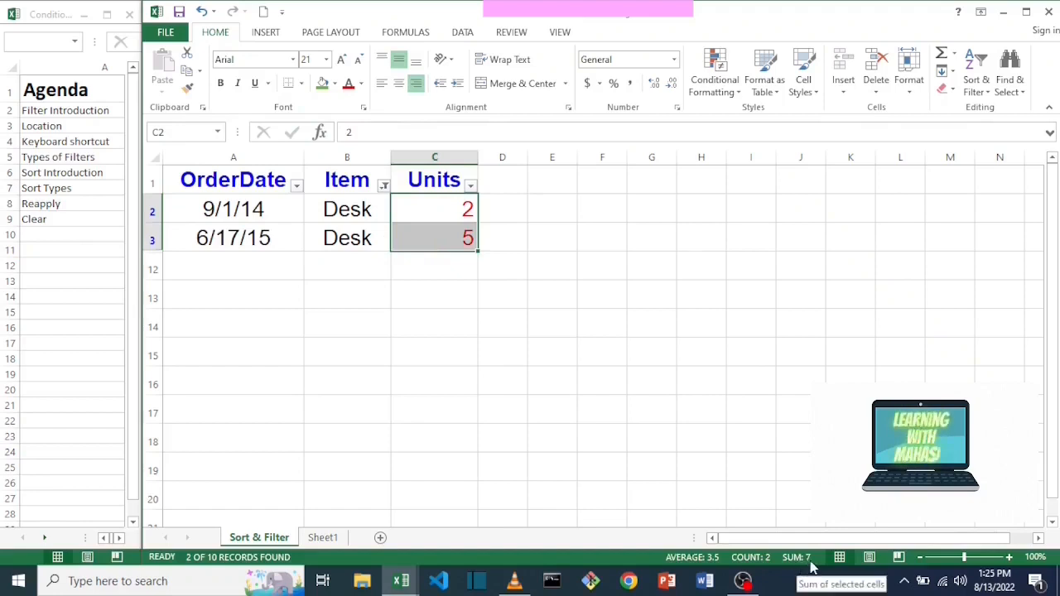
Change the Item filter to Pen, Pen Set and Pencil, and check the sum of the filtered Units values.
click(384, 186)
click(254, 364)
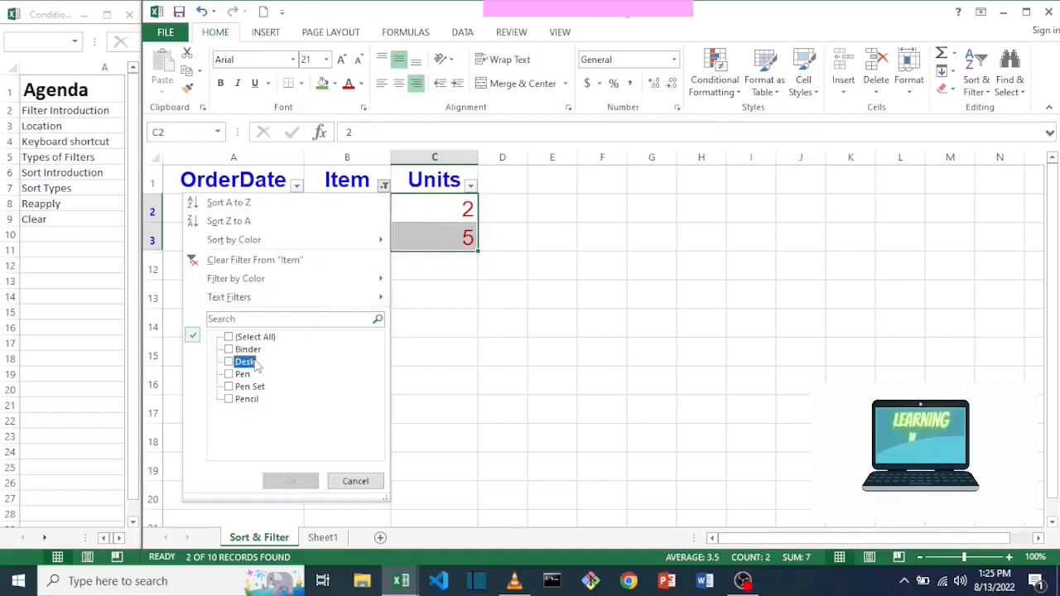
click(243, 374)
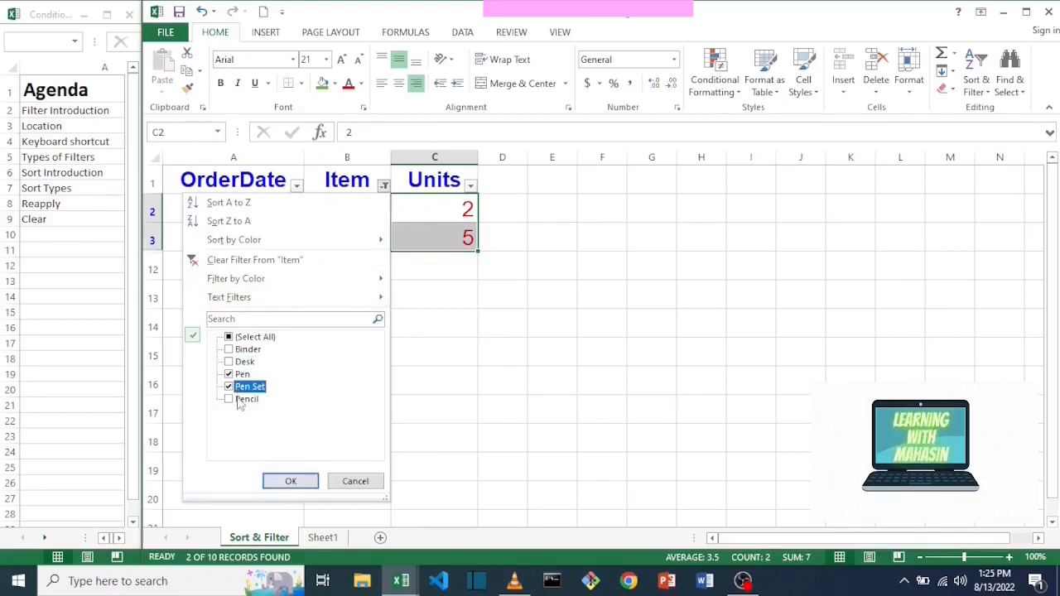
click(240, 401)
click(288, 481)
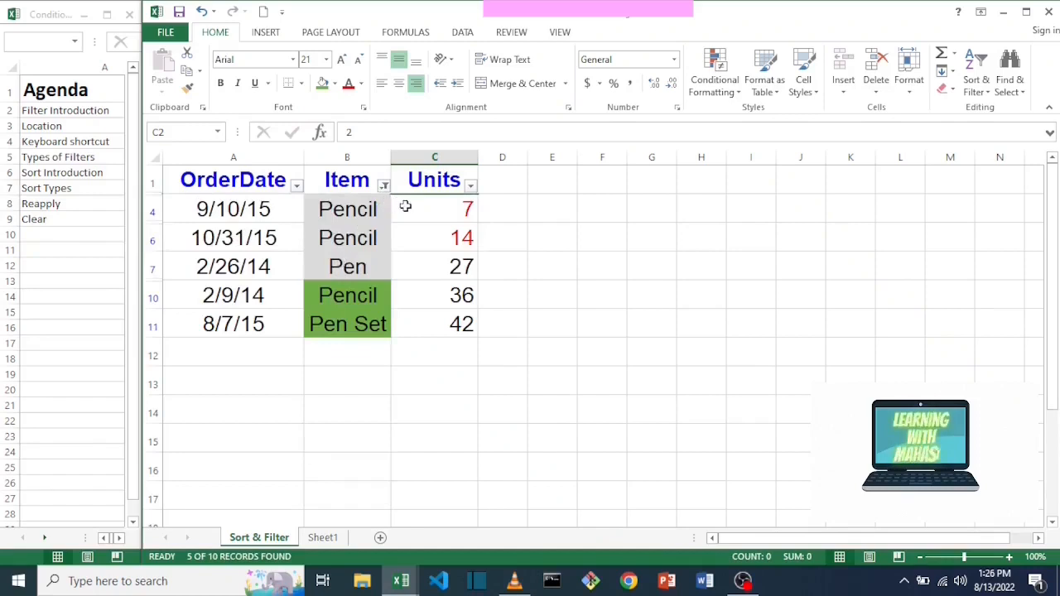
drag(434, 205, 444, 326)
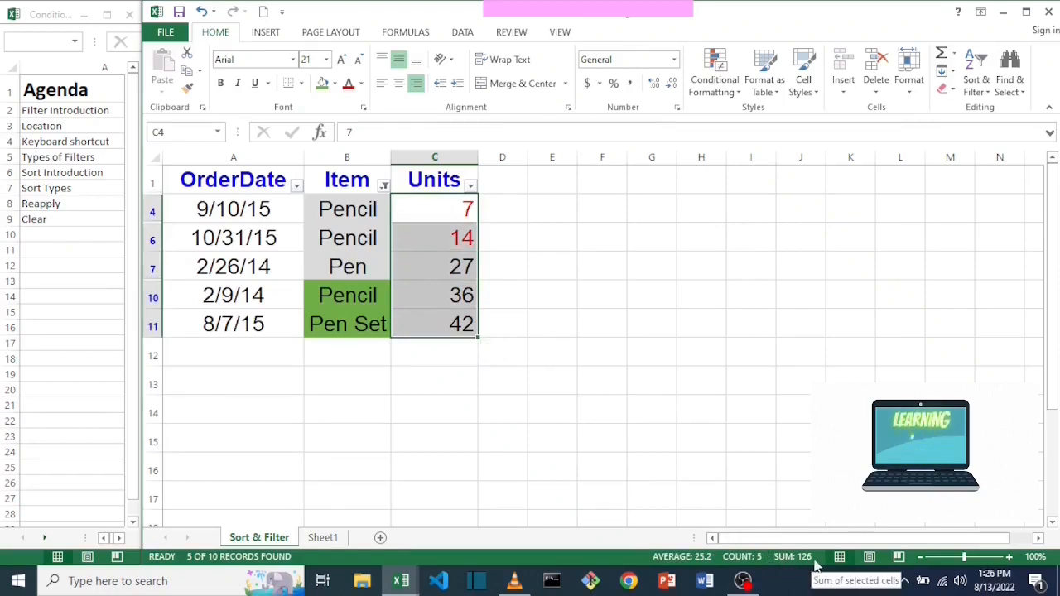
click(584, 384)
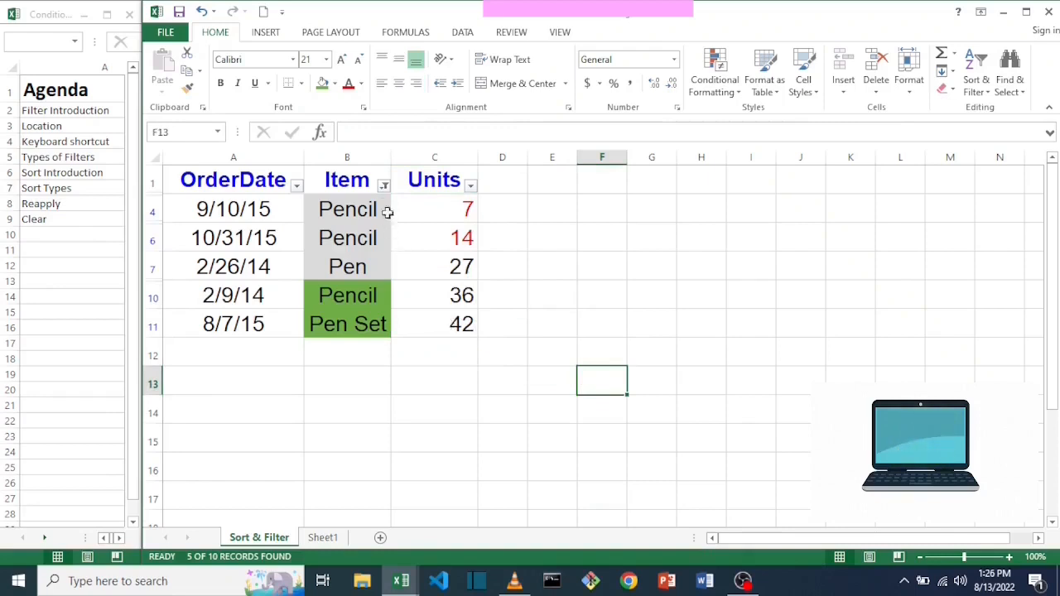
Change the Item filter to show every item except Pen, and select the filtered Units values.
click(384, 186)
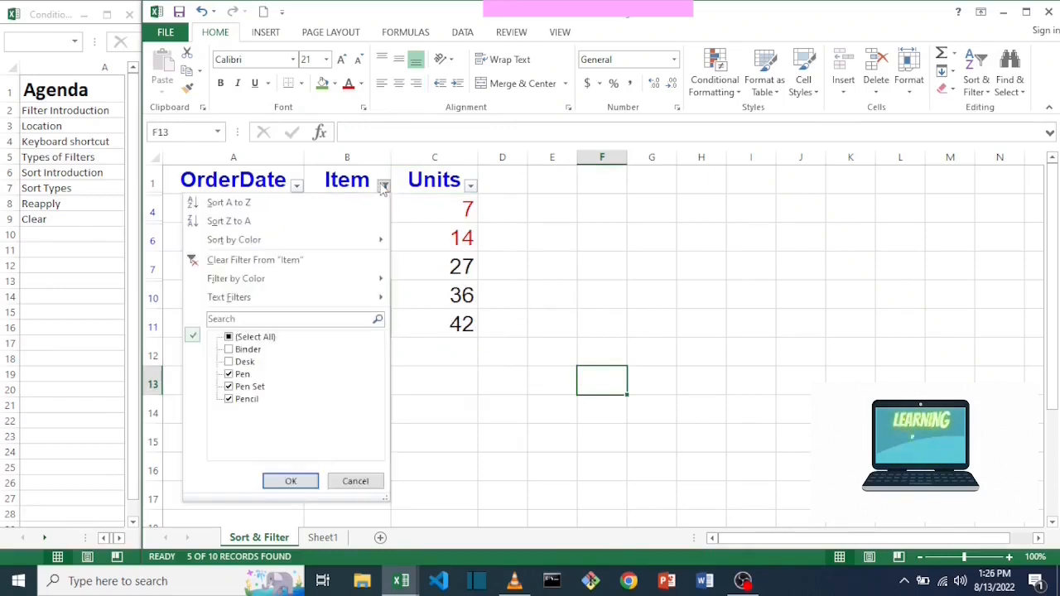
click(249, 339)
click(248, 339)
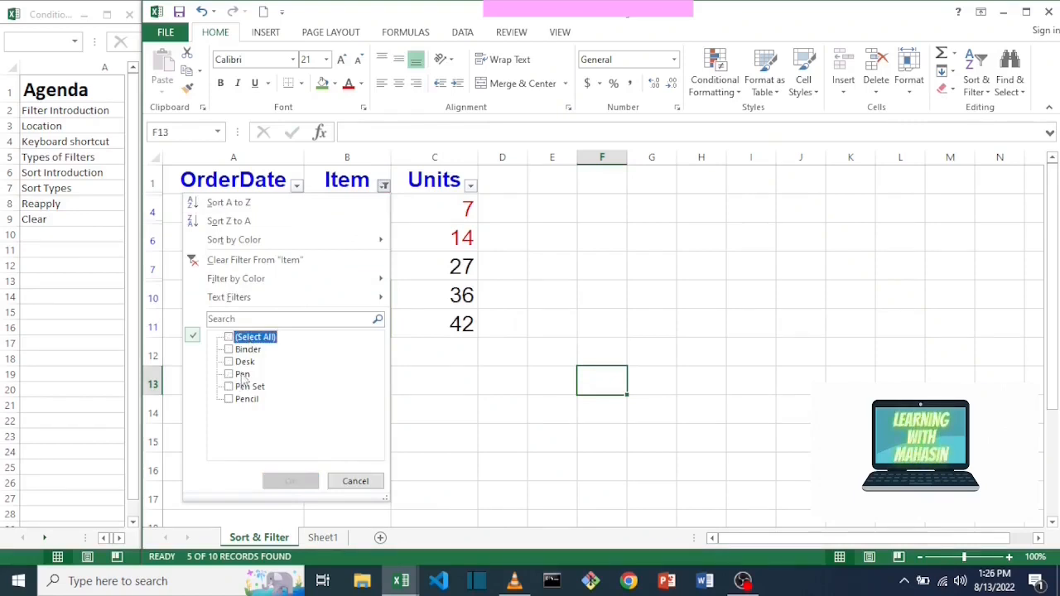
click(239, 339)
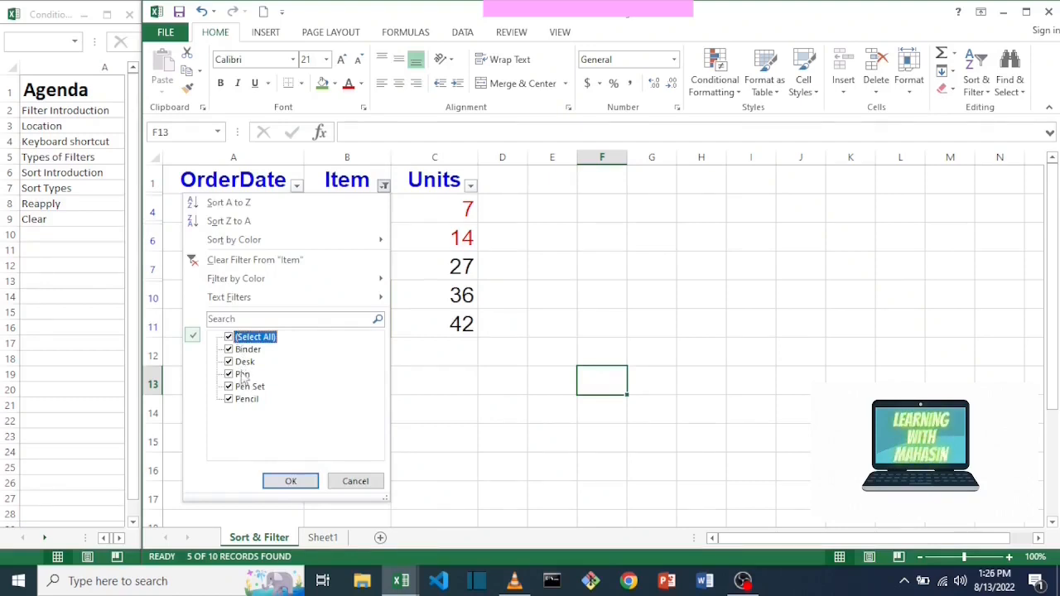
click(243, 375)
click(288, 480)
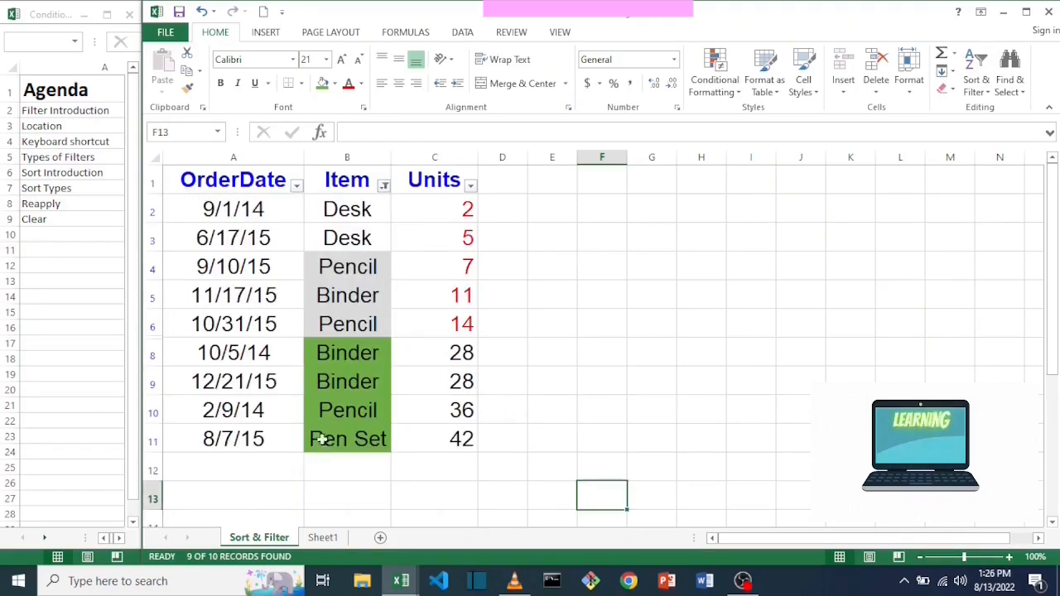
drag(446, 206, 447, 439)
click(449, 326)
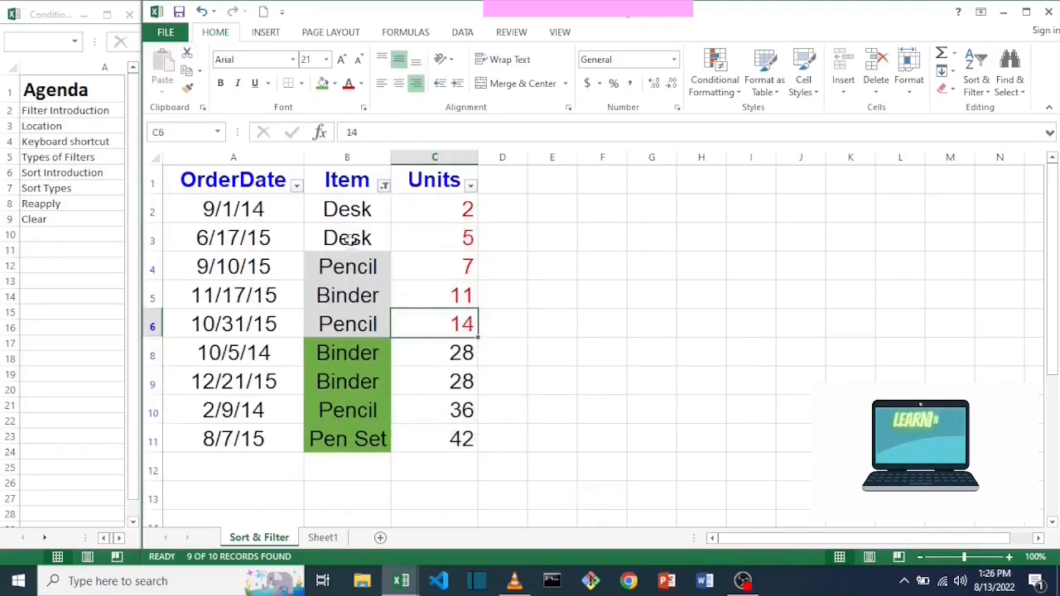
Clear the Item column's filter and filter the OrderDate column to October 2015 only.
click(384, 186)
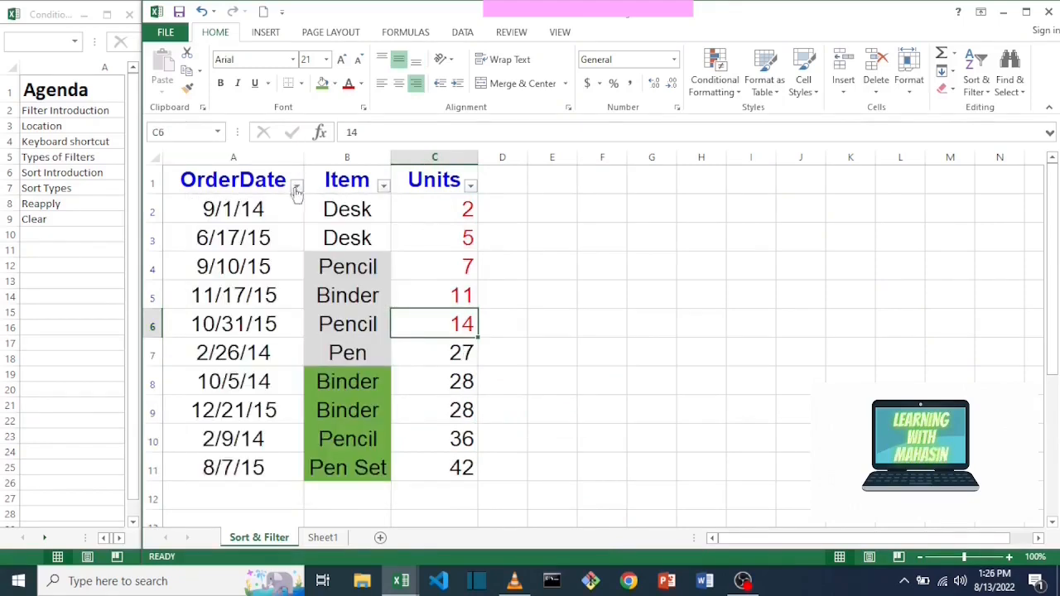
click(296, 187)
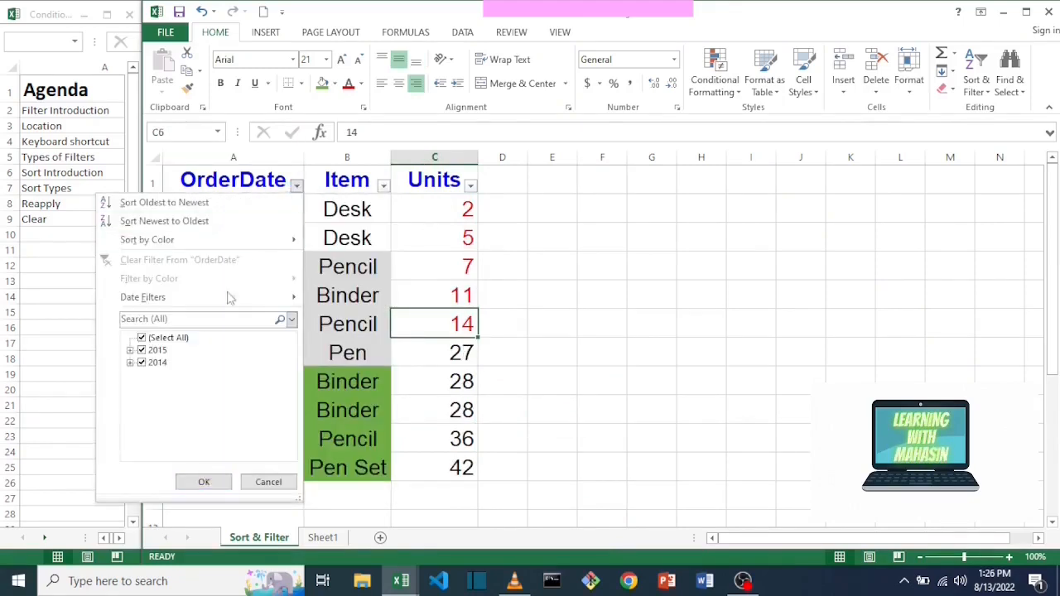
click(130, 350)
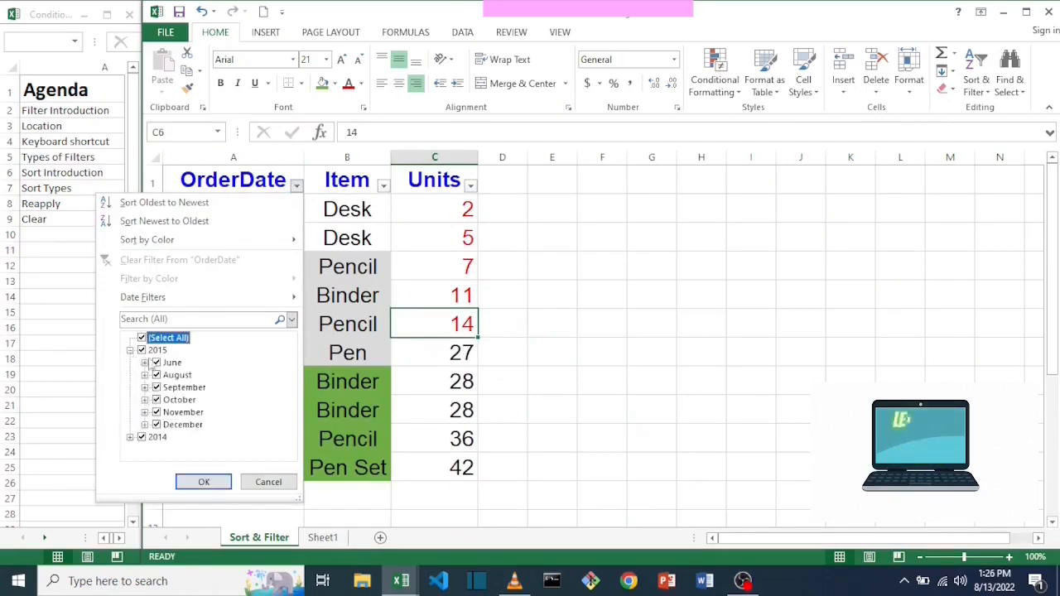
click(142, 337)
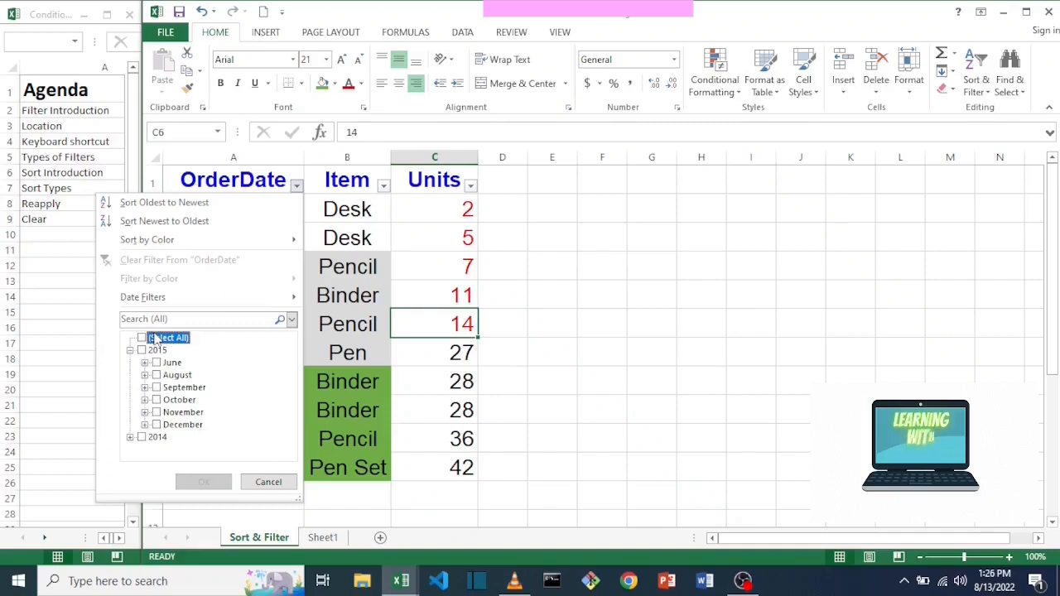
click(157, 400)
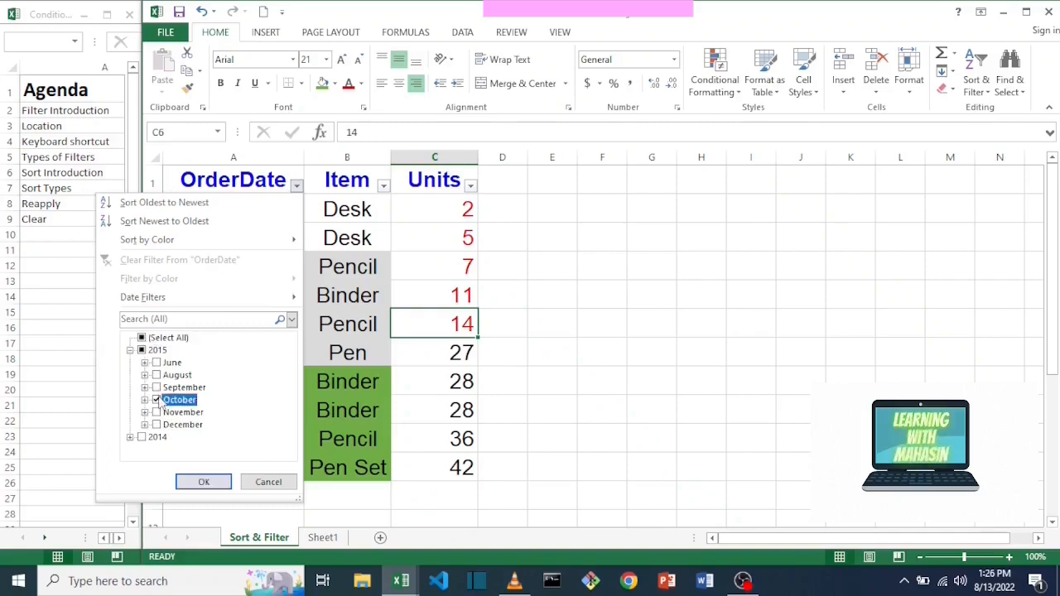
click(206, 482)
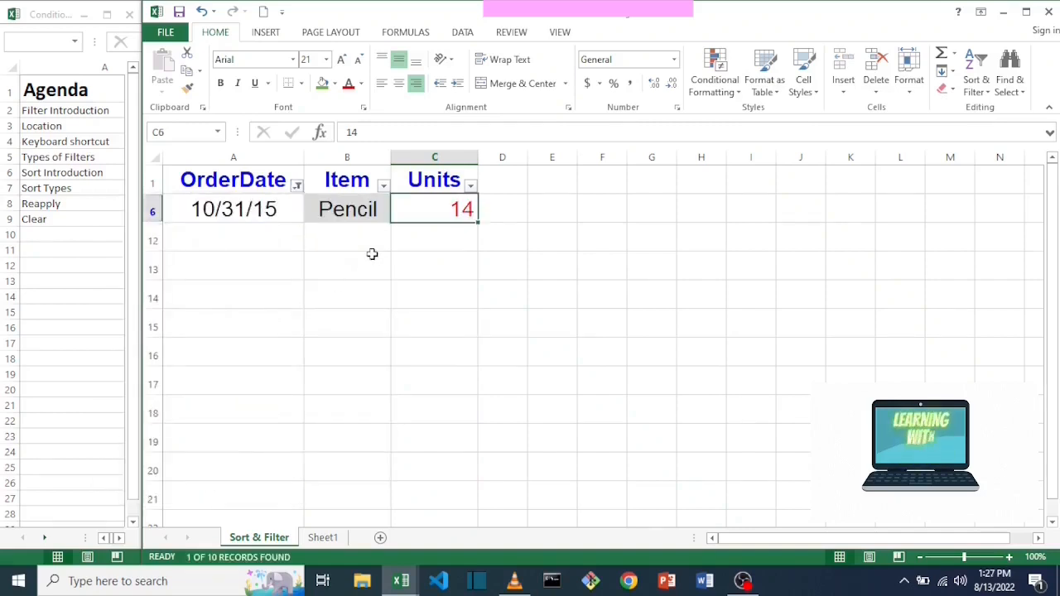
Add October 2014 to the months shown by the OrderDate filter.
click(297, 185)
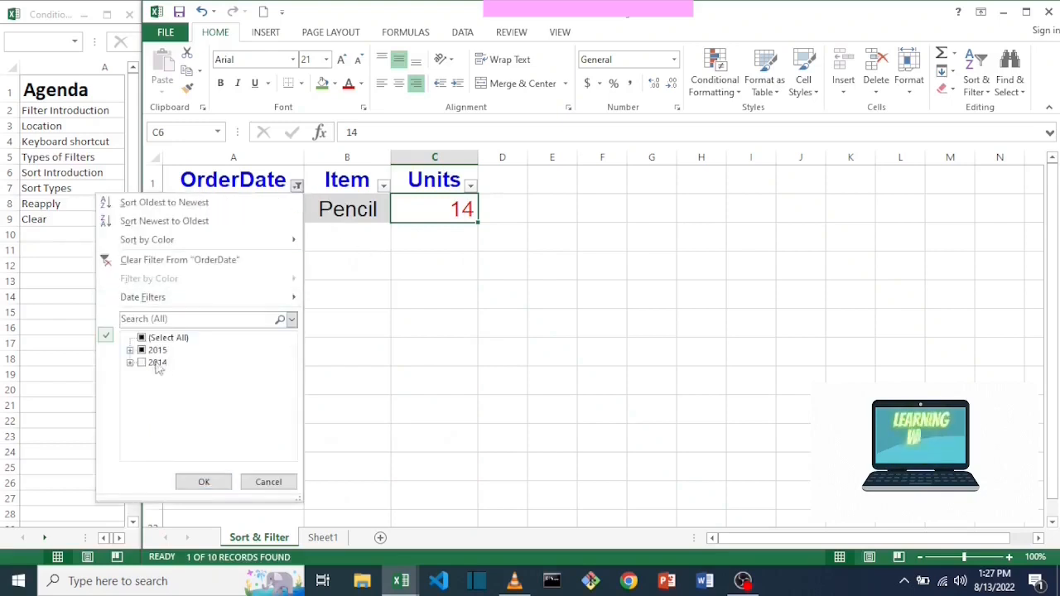
click(130, 362)
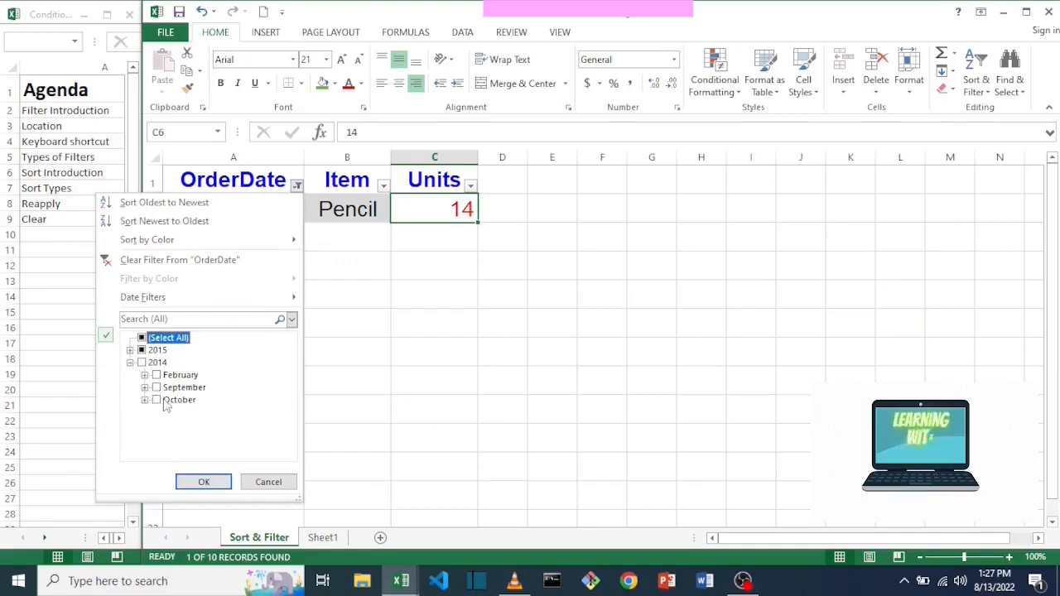
click(166, 402)
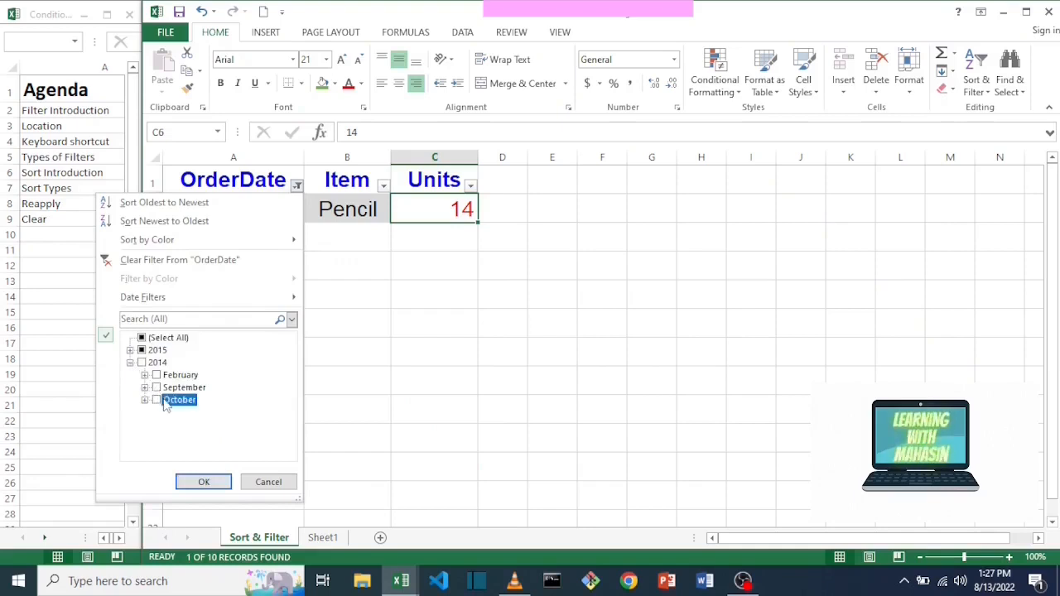
click(205, 482)
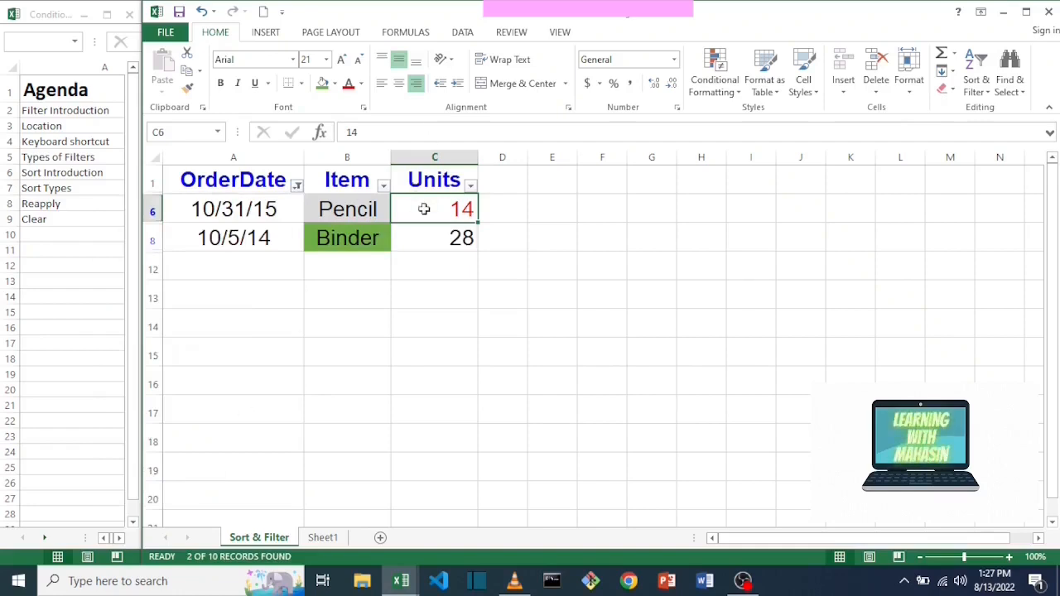
Turn off the order table's filter and turn it on again from cell C3 in the Units column.
key(ctrl+shift+l)
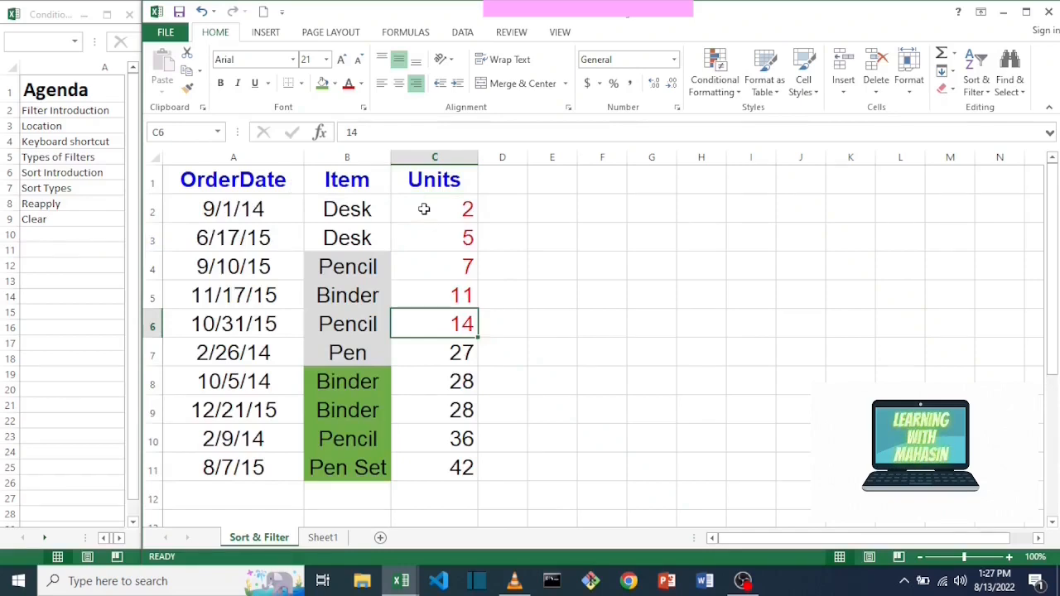
drag(227, 156, 409, 154)
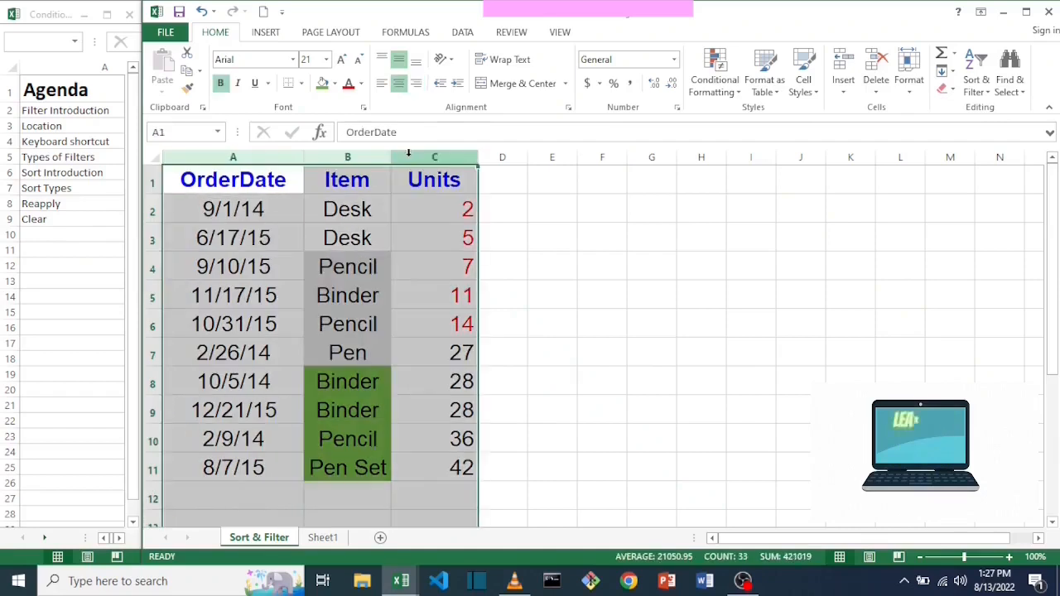
click(399, 243)
key(ctrl+shift+l)
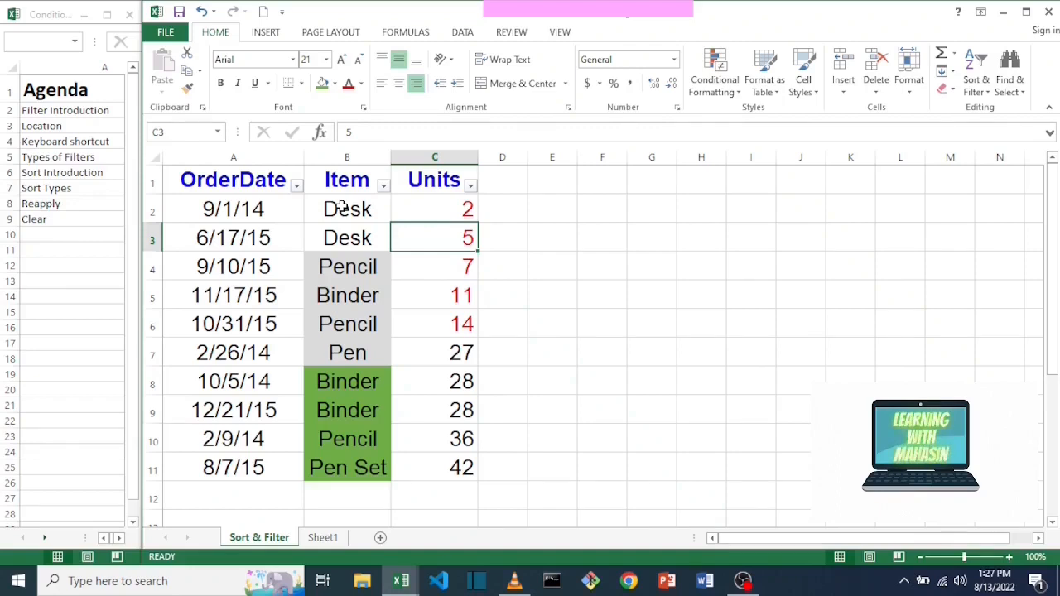
Filter the OrderDate column to show only the 2015 dates.
click(296, 186)
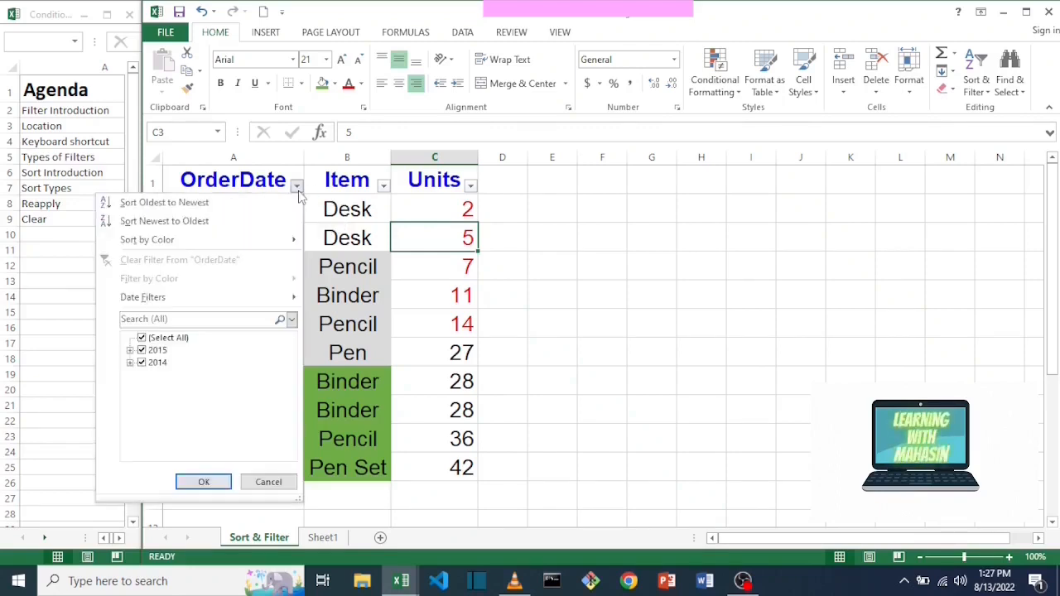
click(142, 338)
click(157, 351)
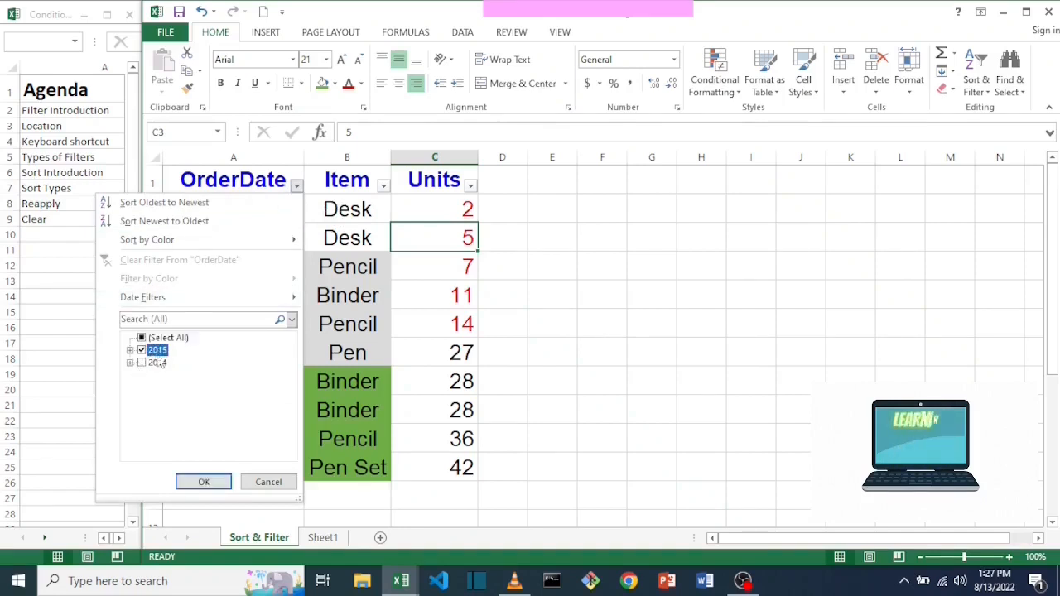
click(216, 482)
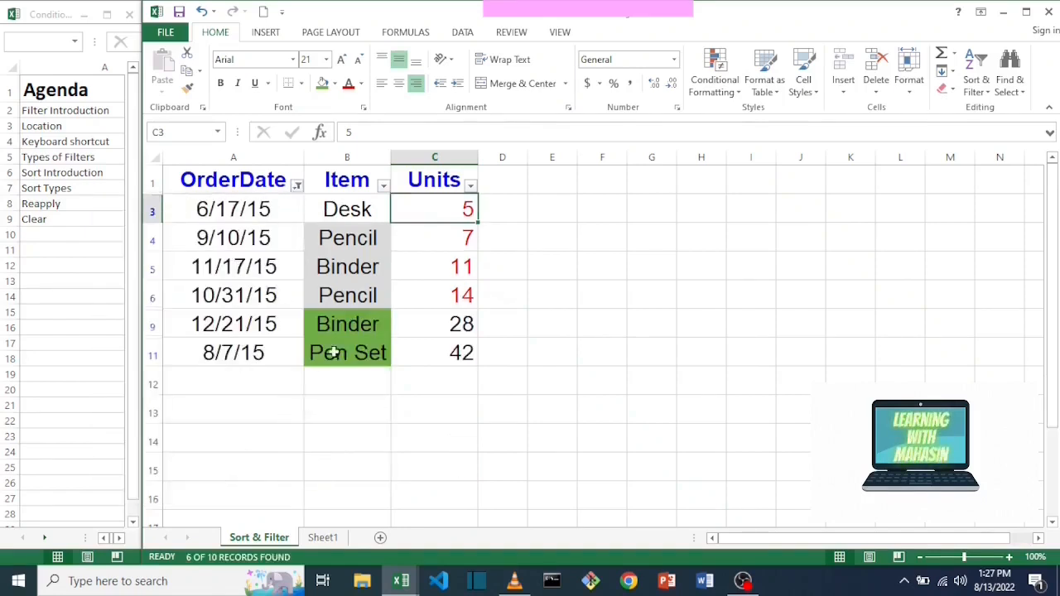
Filter the Item column to show only Pen Set and Pencil.
click(383, 186)
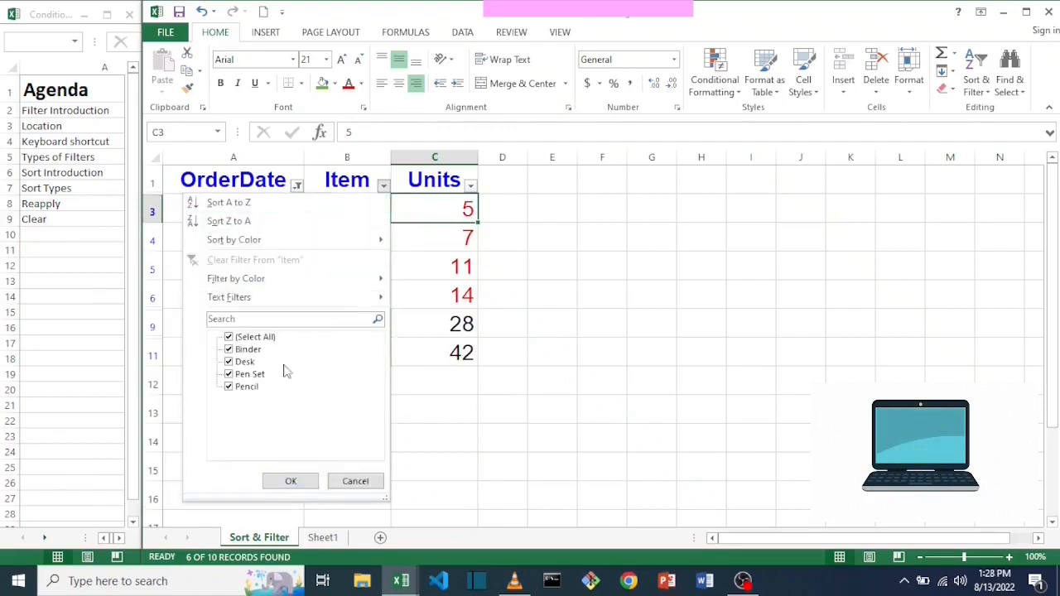
click(253, 337)
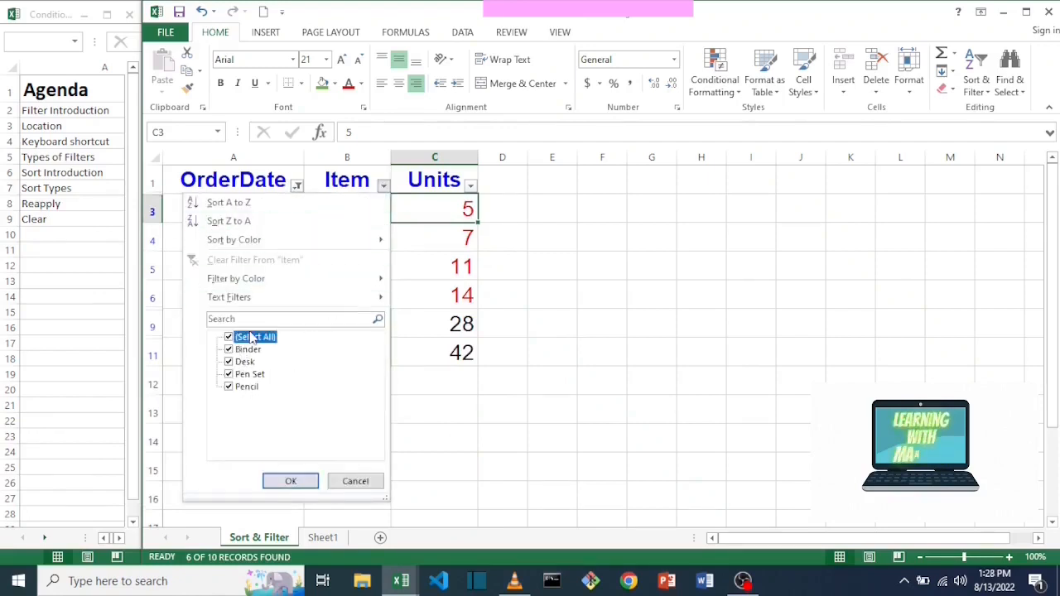
click(253, 337)
click(250, 374)
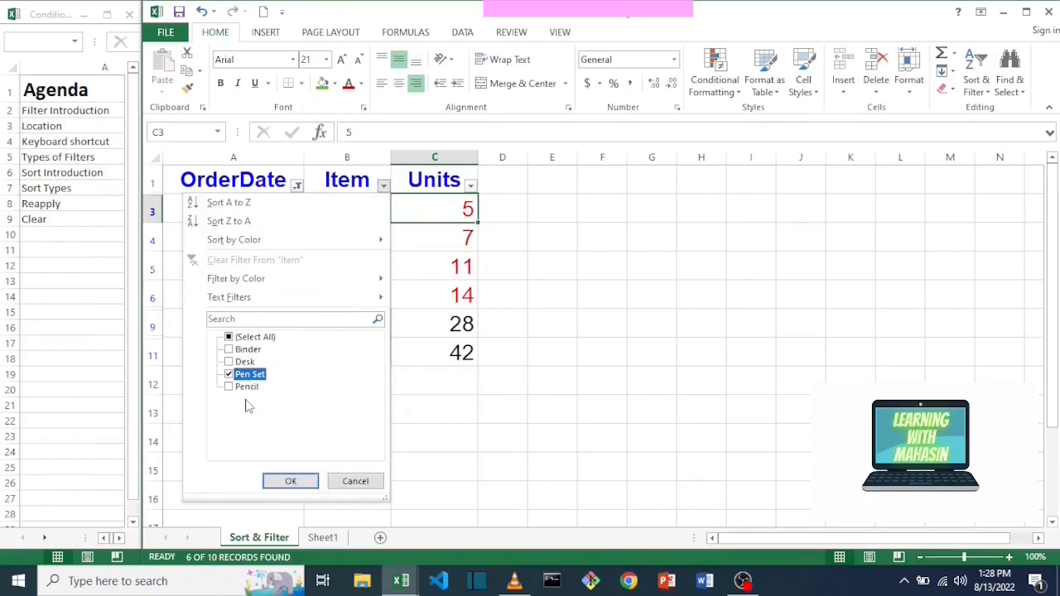
click(247, 387)
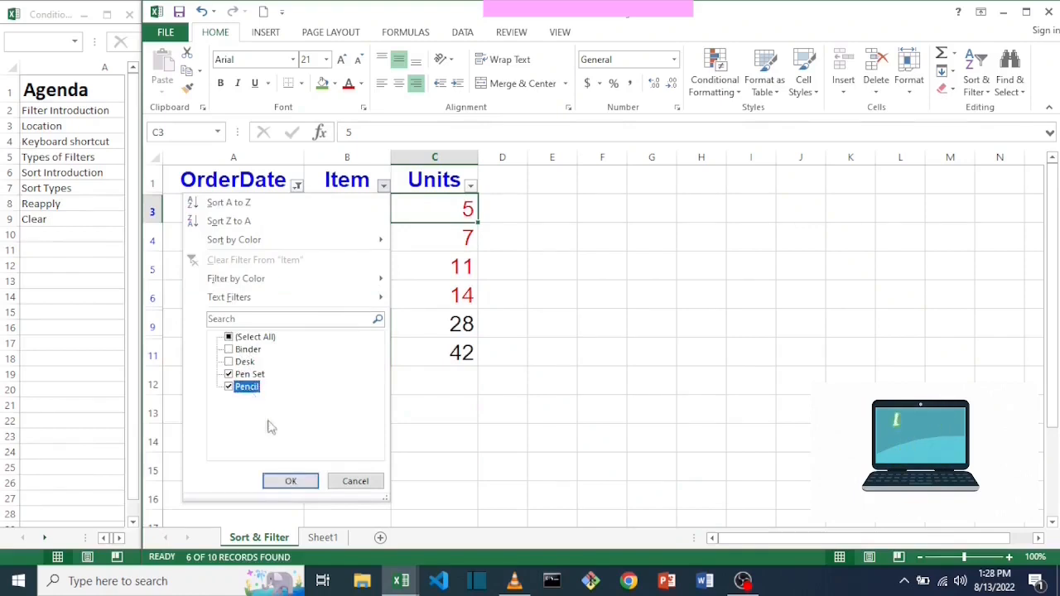
click(289, 482)
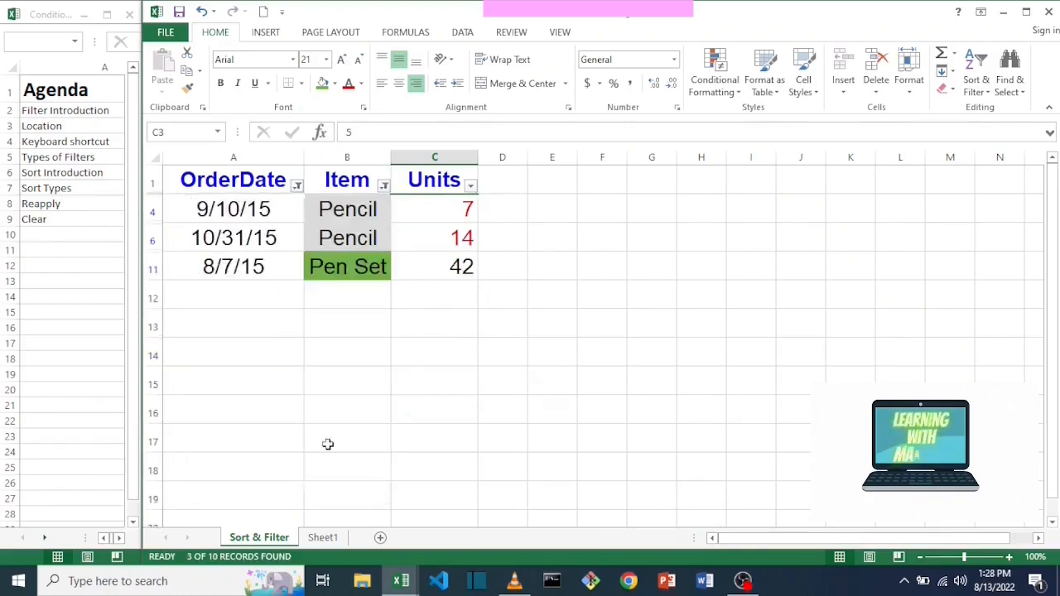
Filter the Units column to show only 42, excluding 7 and 14.
click(470, 185)
click(325, 351)
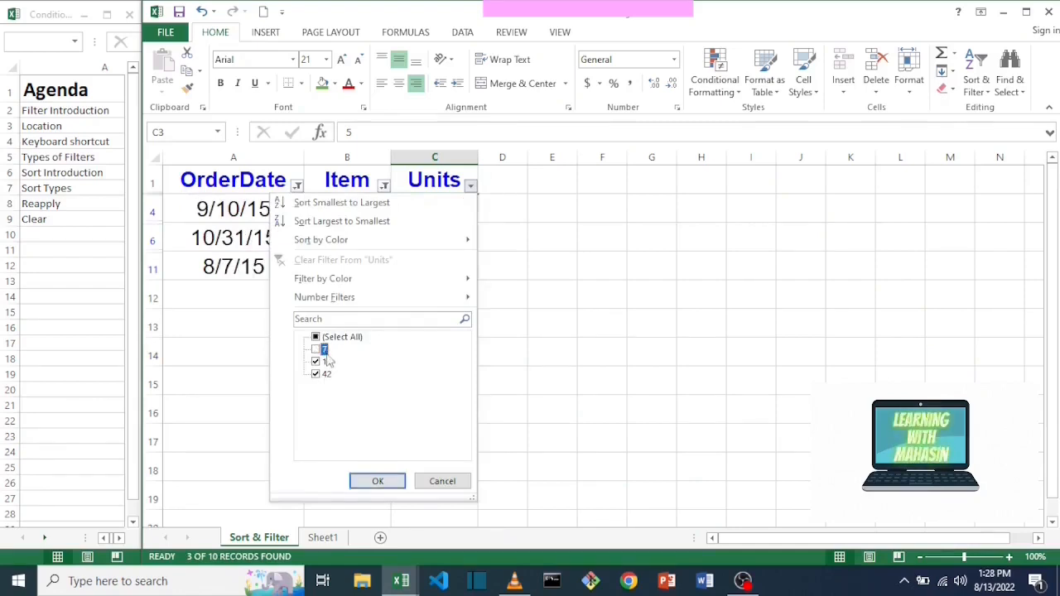
click(327, 362)
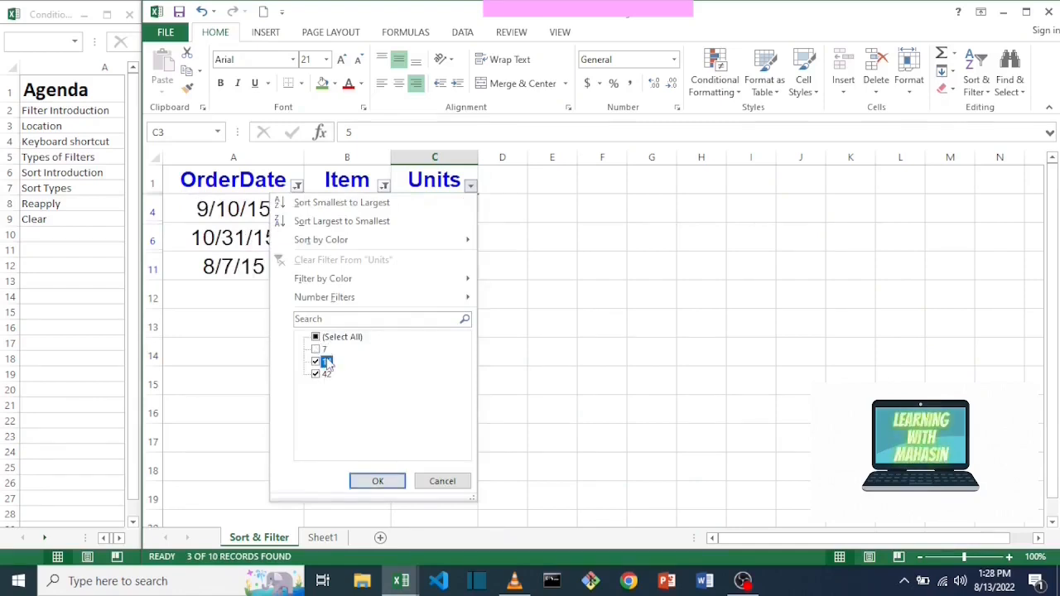
click(371, 480)
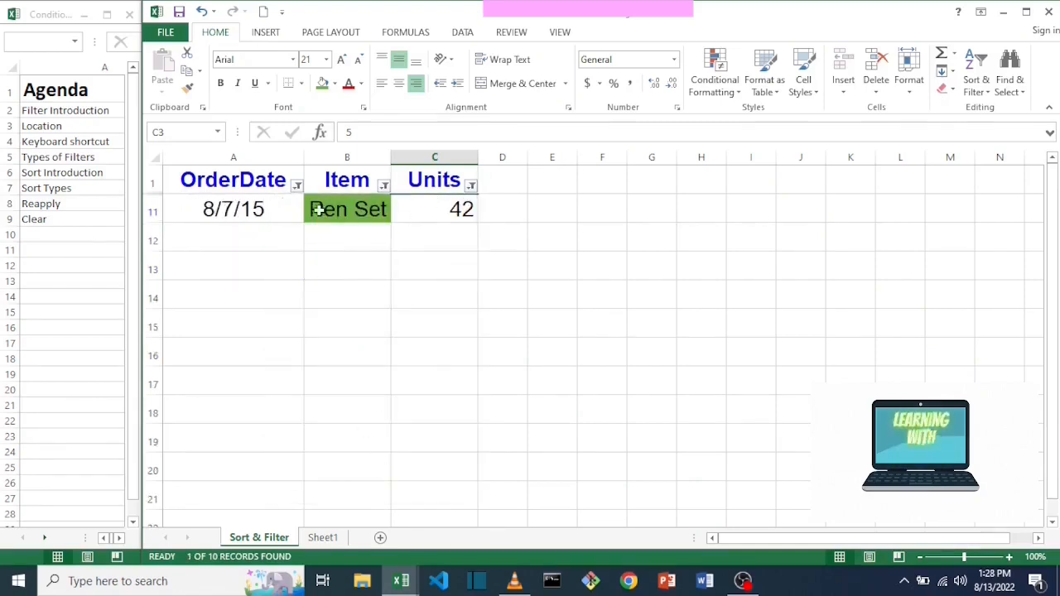
Select the header cells A1:C1 and remove the filter from the order table.
drag(281, 182, 417, 181)
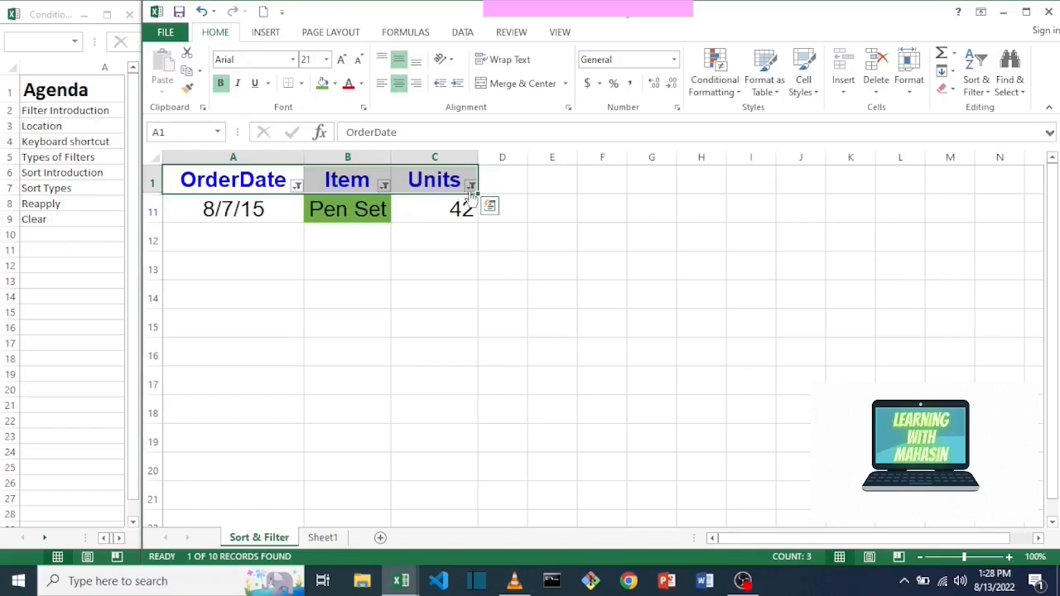
mouse_move(385, 190)
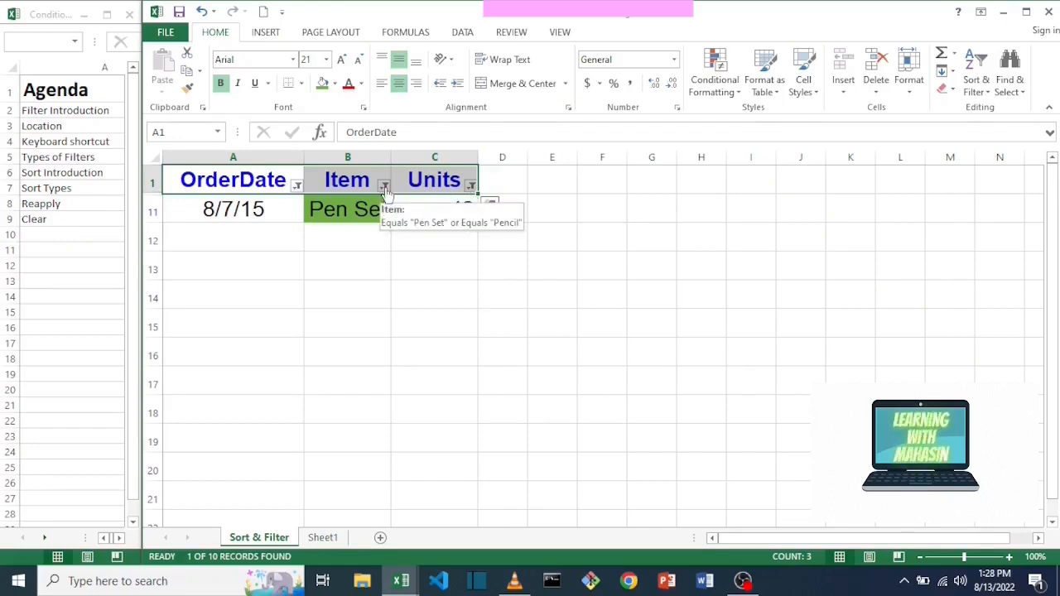
key(alt+a)
key(c)
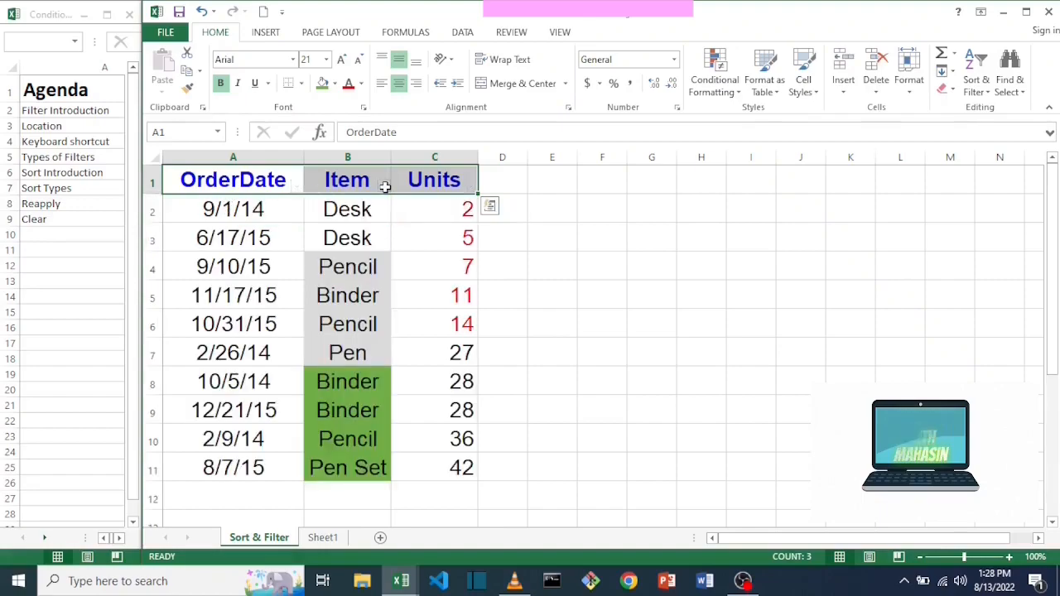